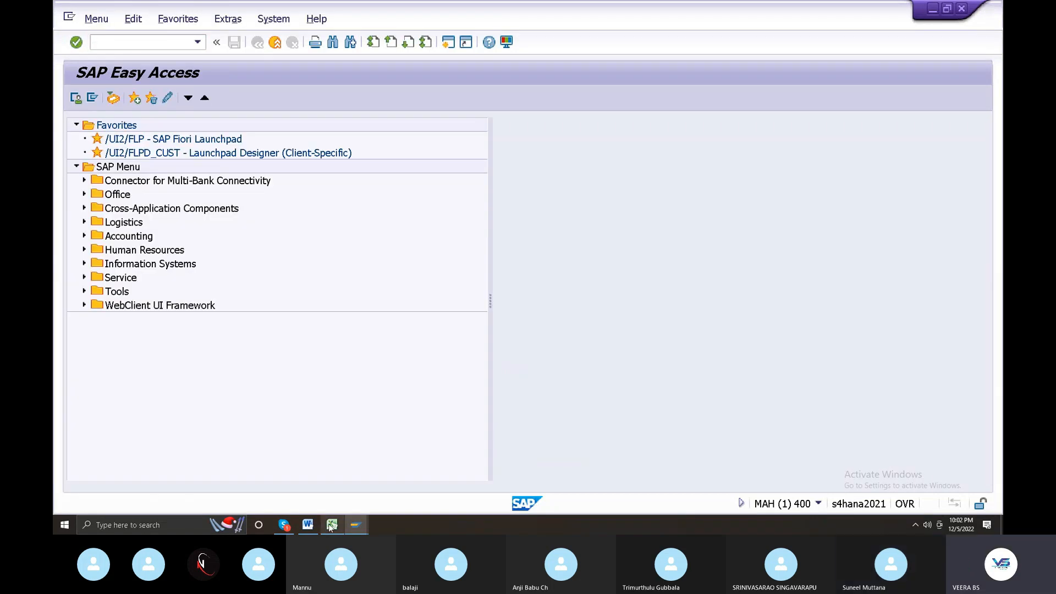
# Run transaction spro and display the SAP Customizing Implementation Guide
pyautogui.click(330, 525)
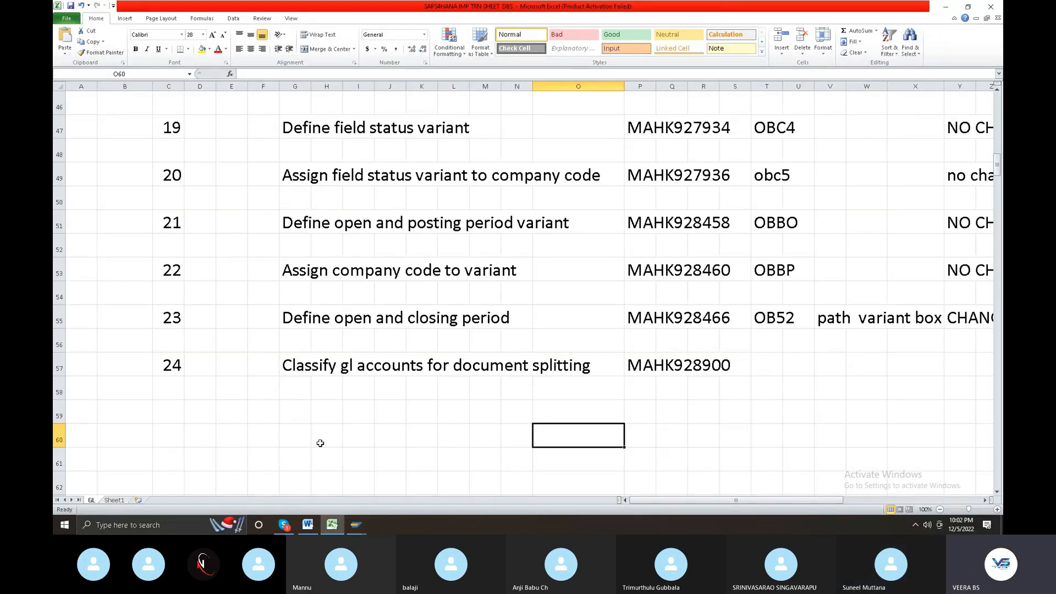
pyautogui.click(356, 526)
pyautogui.click(362, 495)
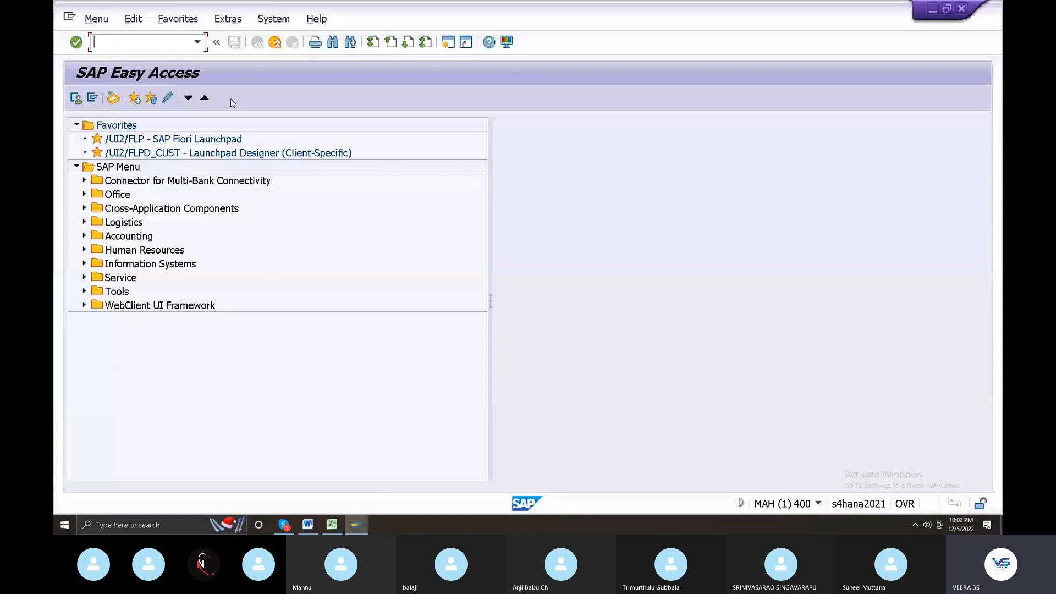
pyautogui.click(201, 44)
pyautogui.click(150, 141)
pyautogui.click(77, 46)
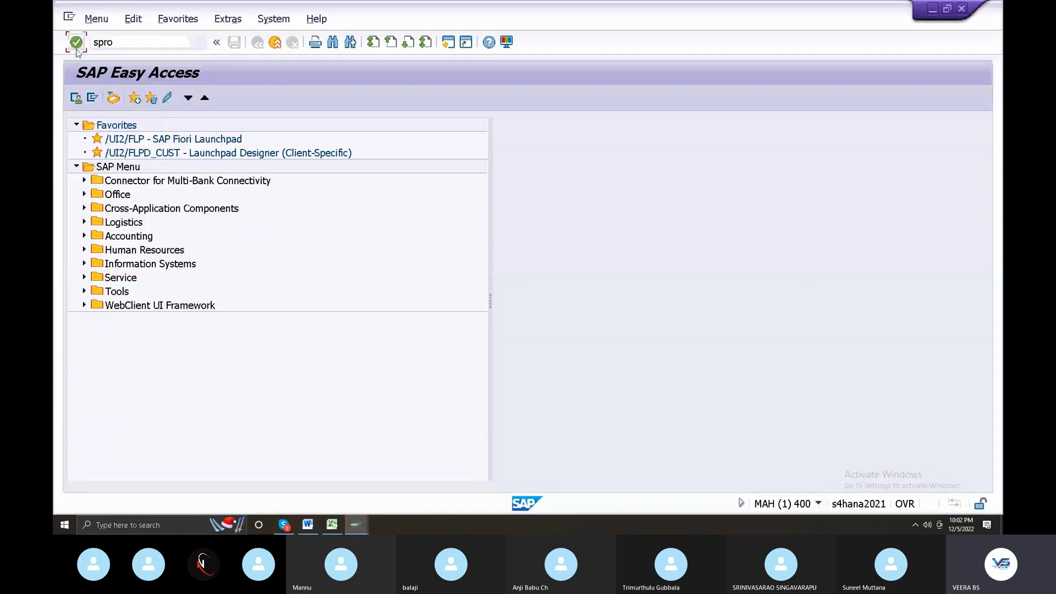
pyautogui.click(128, 104)
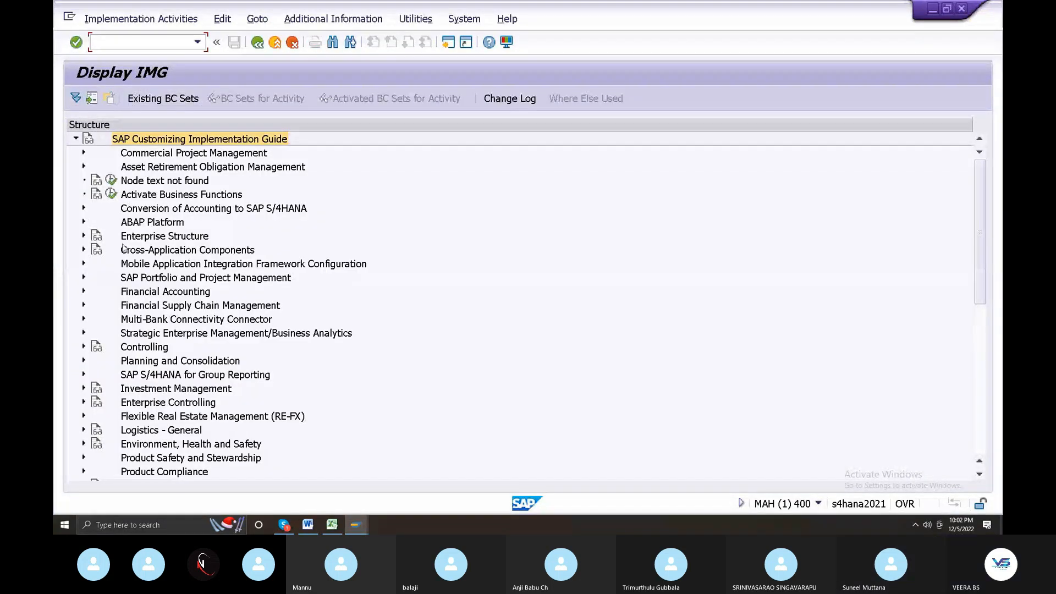
# Expand Financial Accounting, General Ledger Accounting, Business Transactions and Document Splitting in the implementation guide structure
pyautogui.scroll(-10, 294, 241)
pyautogui.scroll(2, 88, 184)
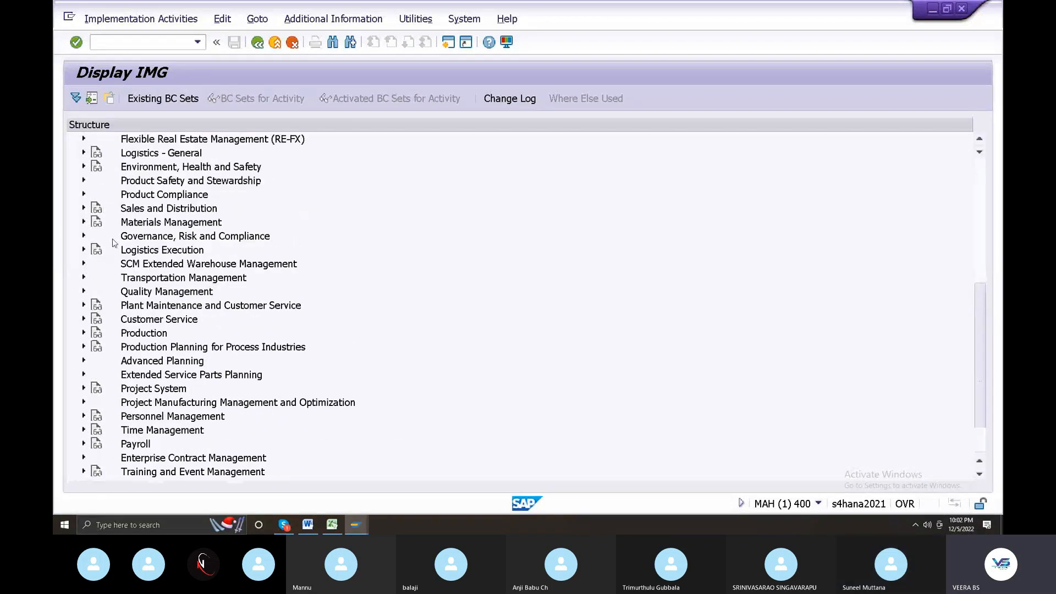
pyautogui.scroll(3, 85, 184)
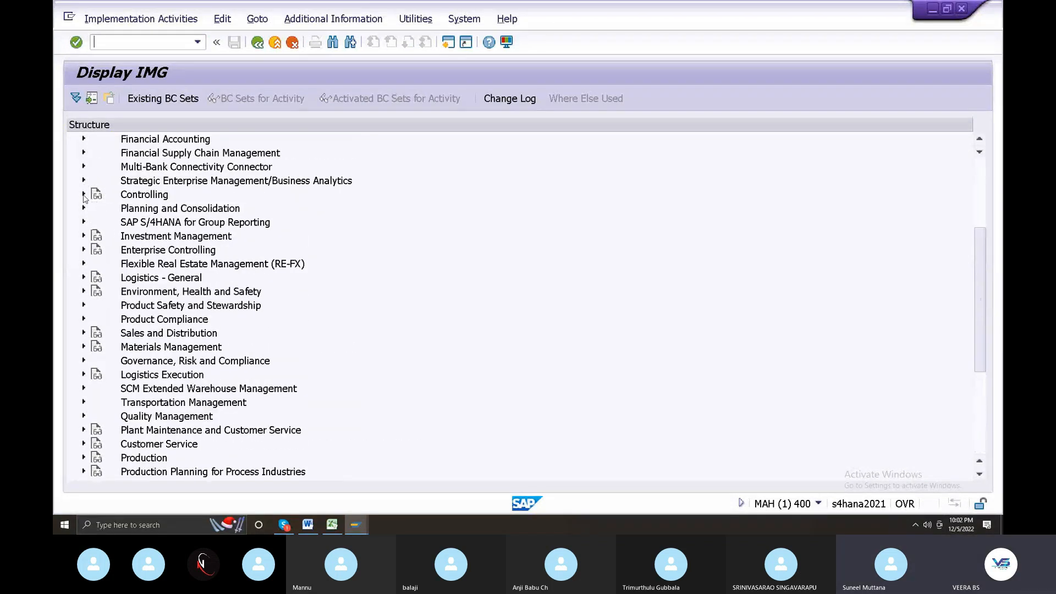
pyautogui.click(84, 139)
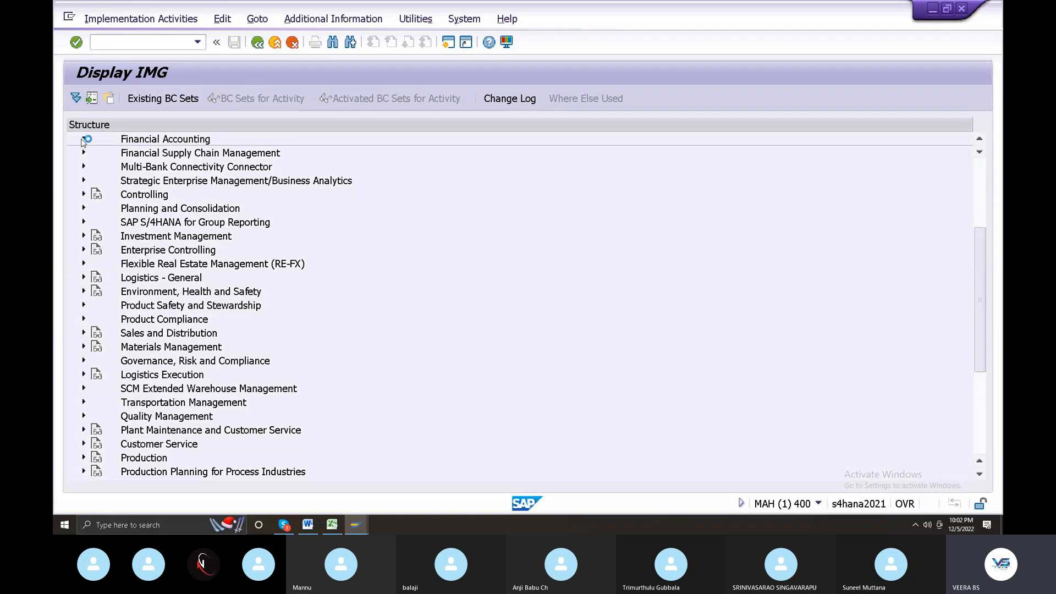
pyautogui.click(92, 166)
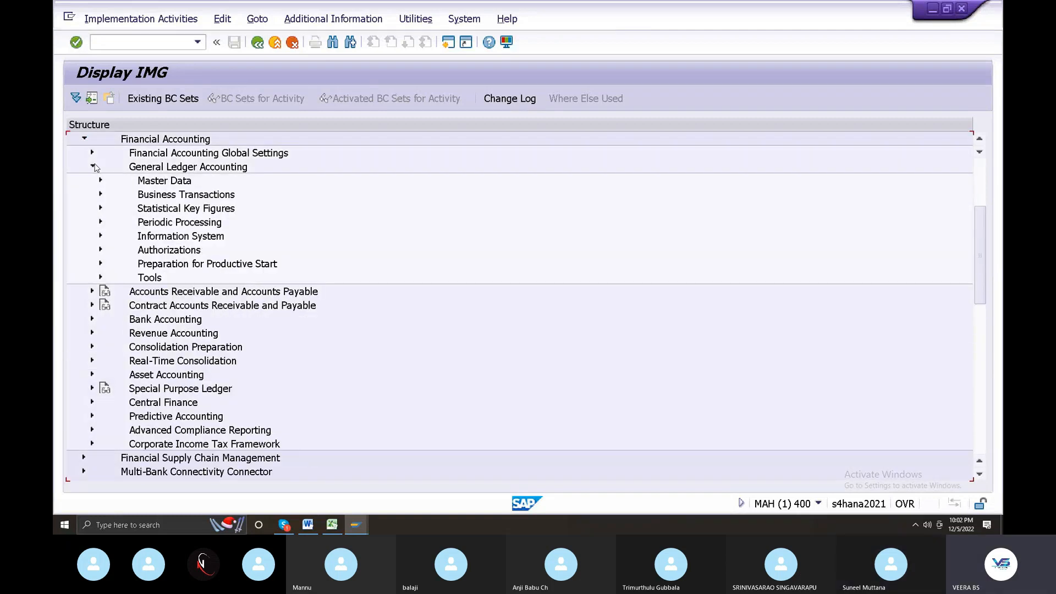
pyautogui.click(101, 194)
pyautogui.click(109, 222)
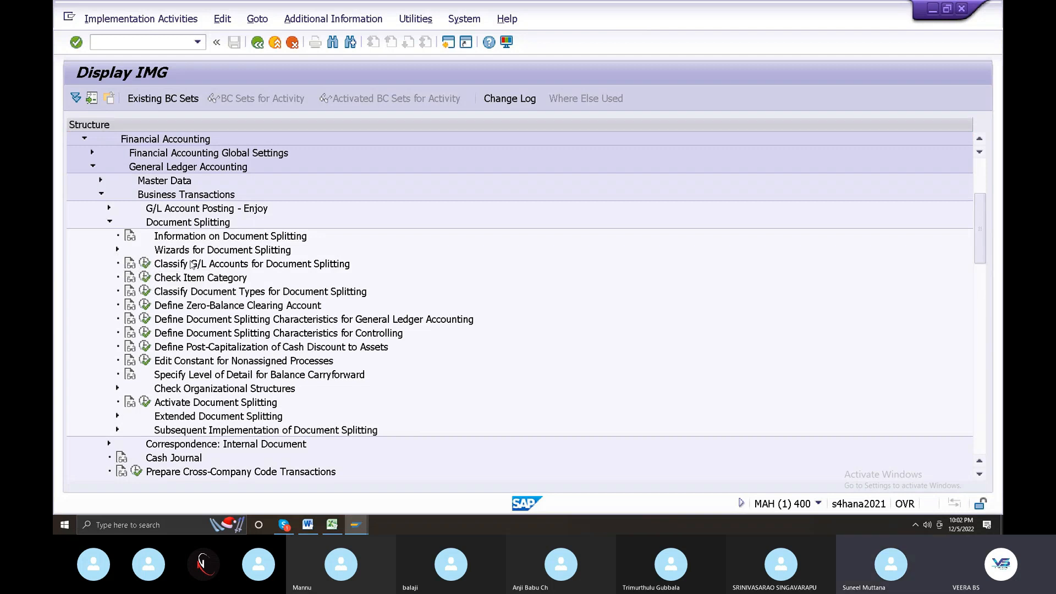
# Show the display keys of the IMG activities as additional information beside the structure
pyautogui.click(333, 19)
pyautogui.moveTo(352, 37)
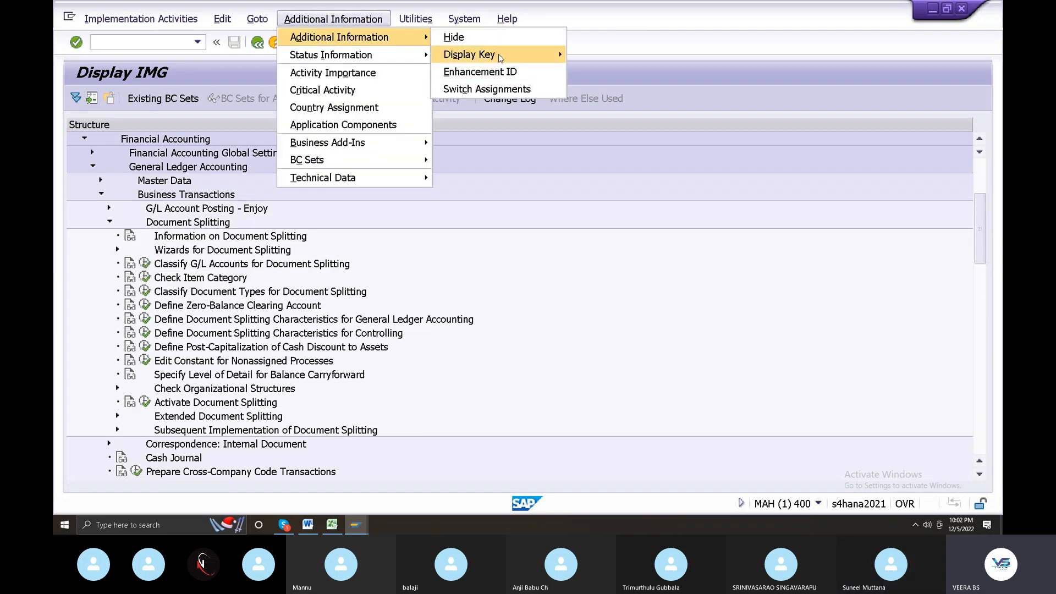
pyautogui.moveTo(548, 57)
pyautogui.click(593, 62)
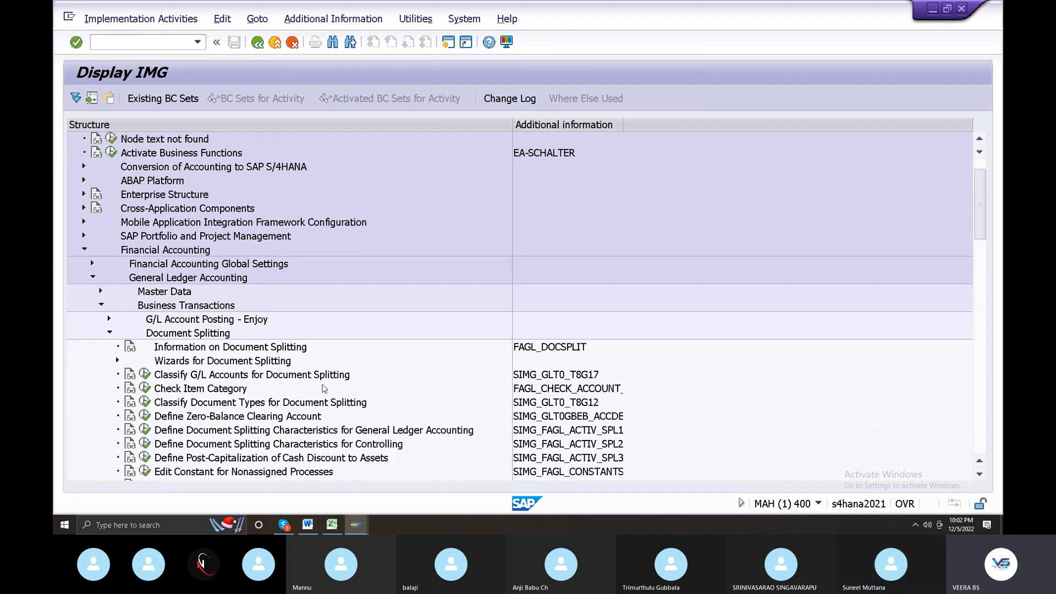
# Switch to the Excel sheet, enter "no change" in cell X57 for "Classify gl accounts for document splitting", and return to SAP
pyautogui.click(332, 525)
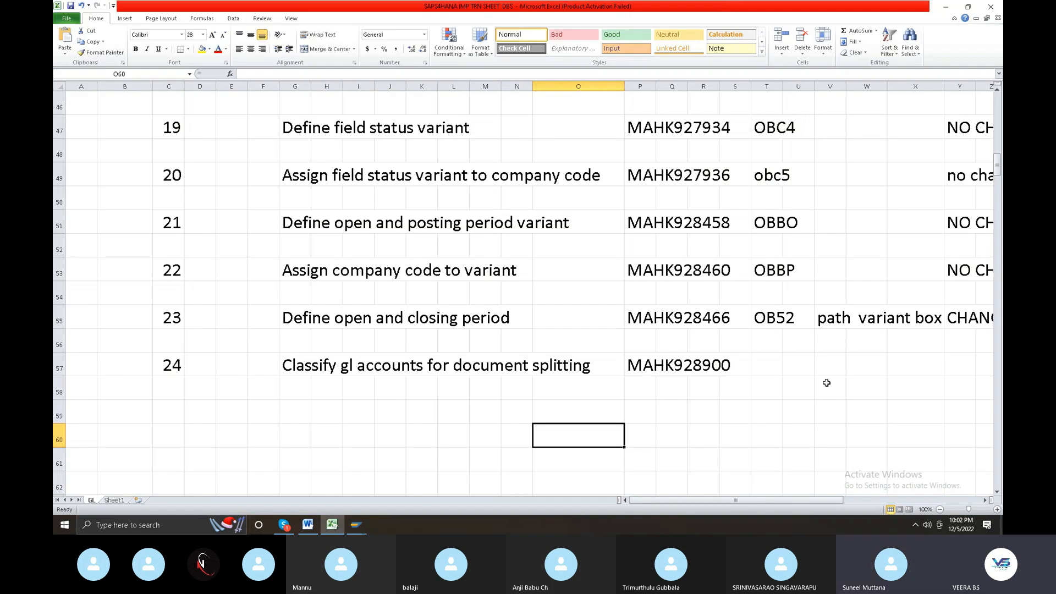
pyautogui.click(921, 359)
pyautogui.write('no change')
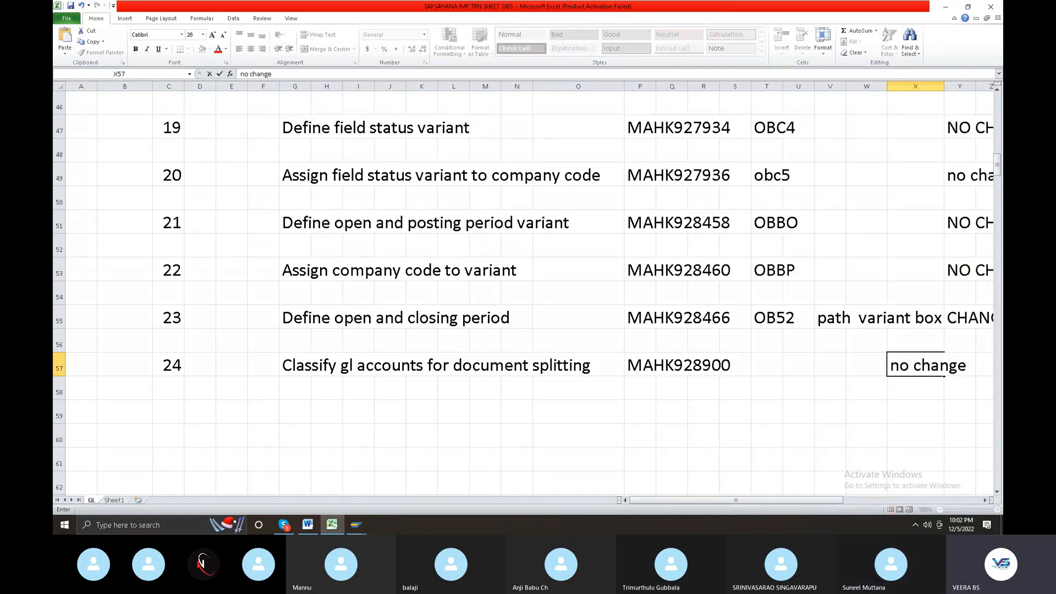
pyautogui.click(356, 525)
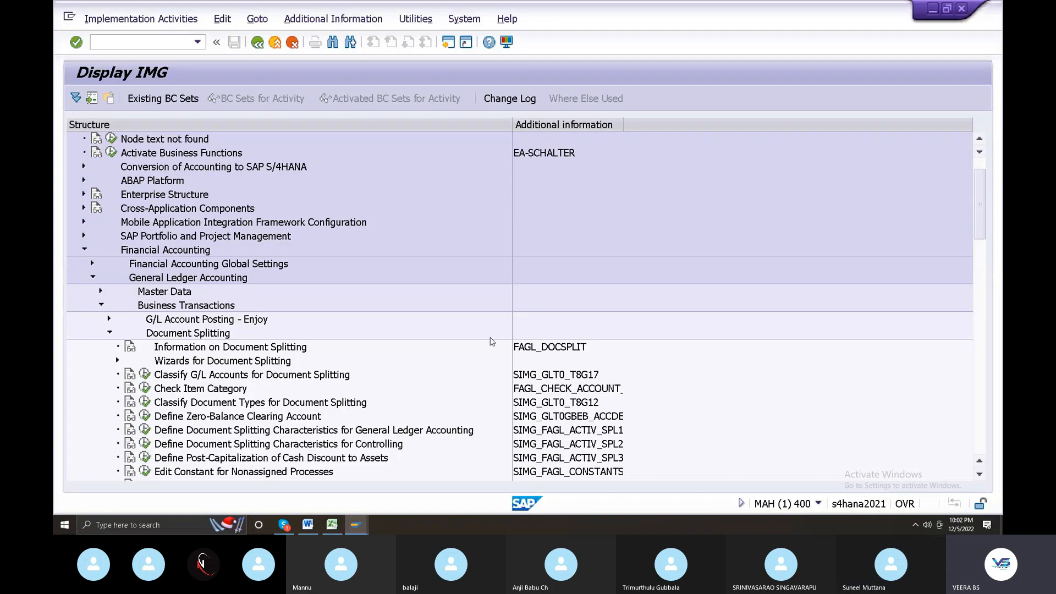
# Collapse the General Ledger Accounting and Financial Accounting nodes in the implementation guide
pyautogui.scroll(-1, 492, 342)
pyautogui.click(93, 250)
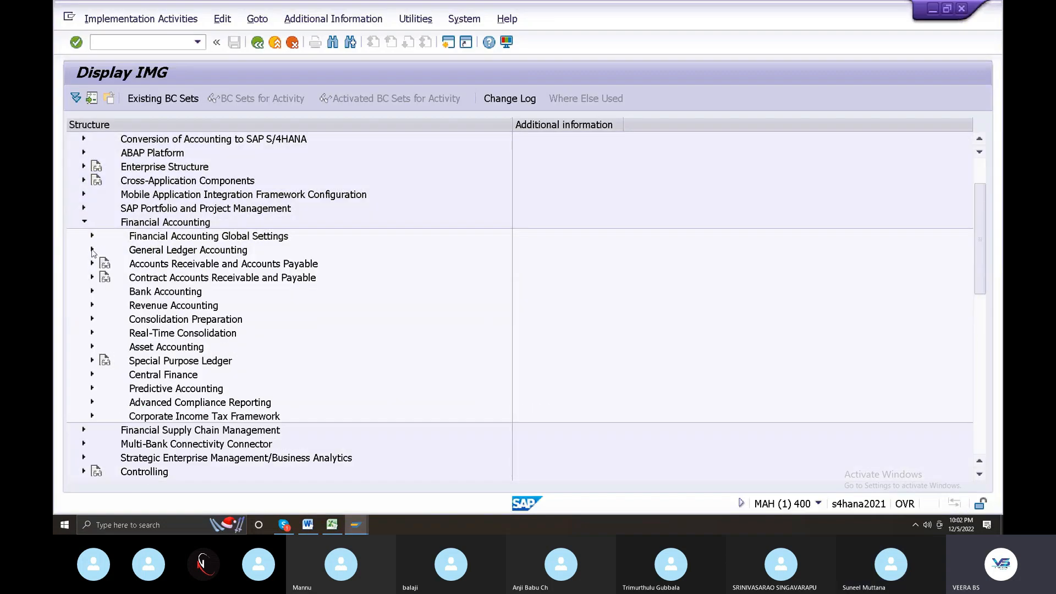
pyautogui.click(84, 223)
pyautogui.click(332, 525)
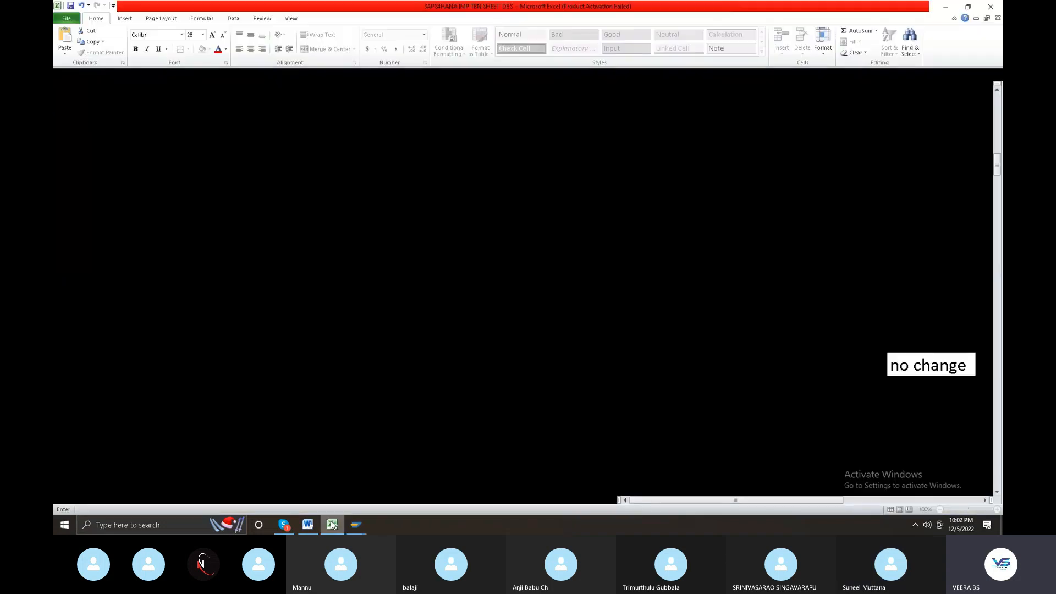
pyautogui.click(332, 525)
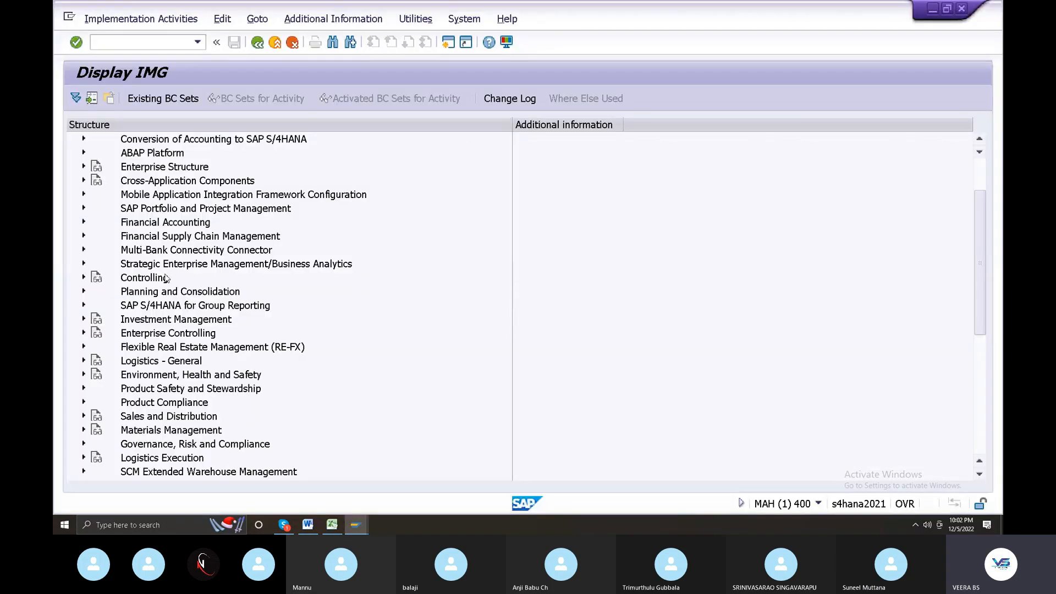
# Look through the Business Transactions and Periodic Processing nodes under General Ledger Accounting, and check Financial Accounting Global Settings
pyautogui.click(84, 223)
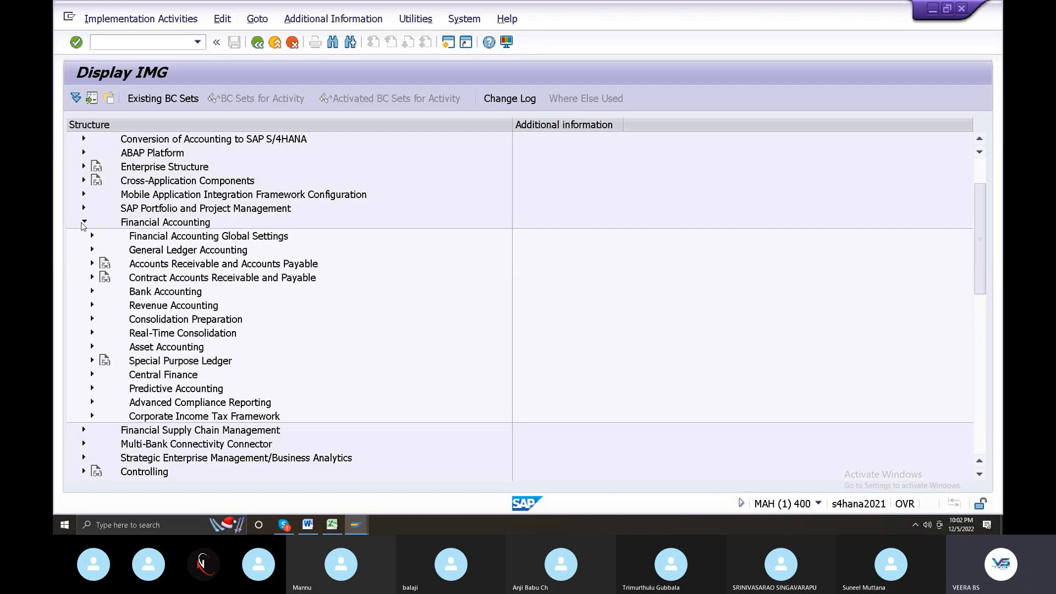
pyautogui.click(92, 250)
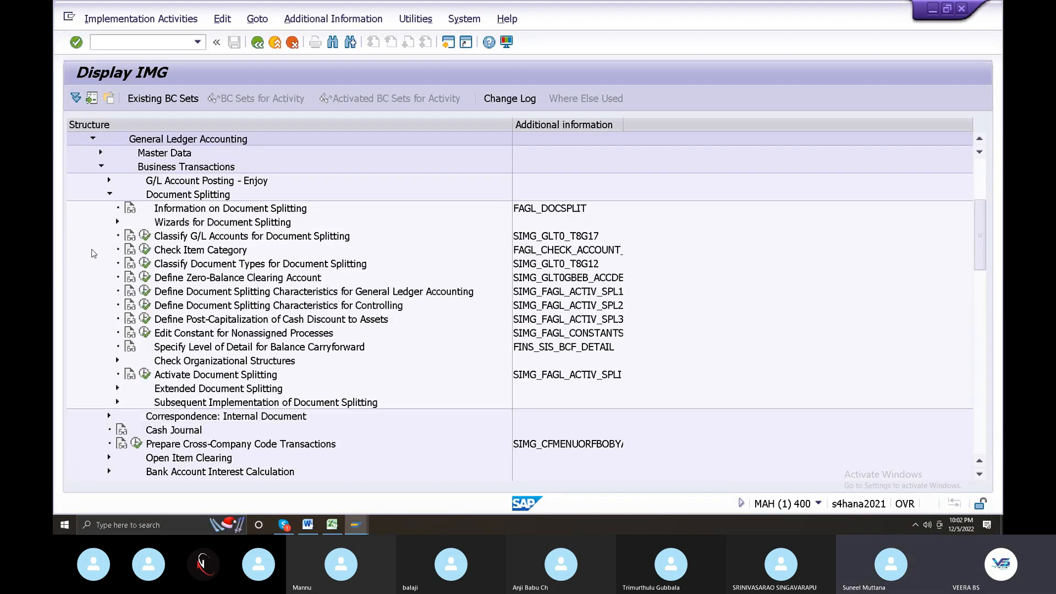
pyautogui.click(101, 166)
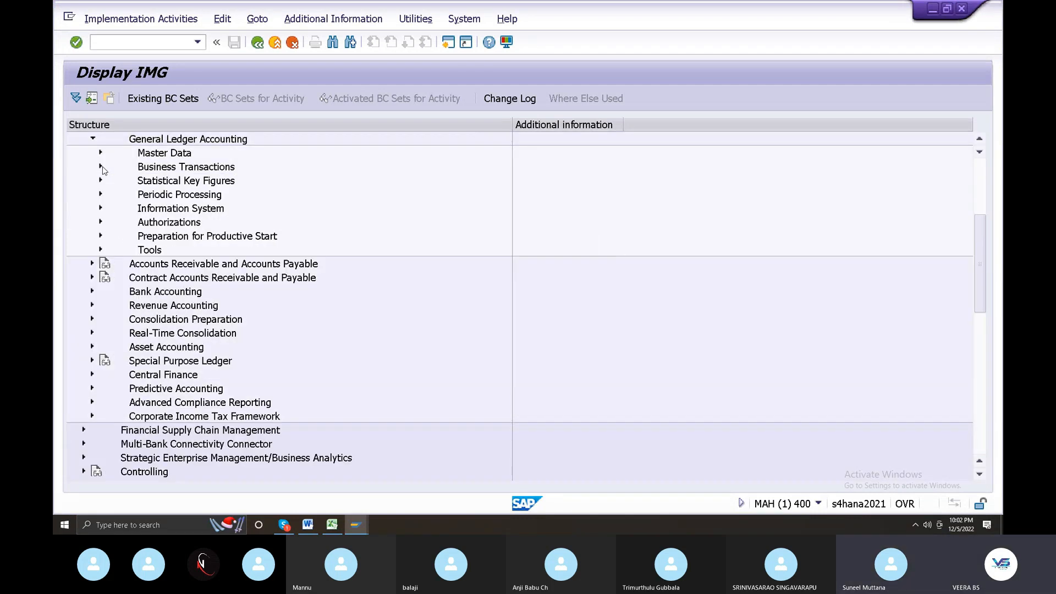
pyautogui.click(101, 193)
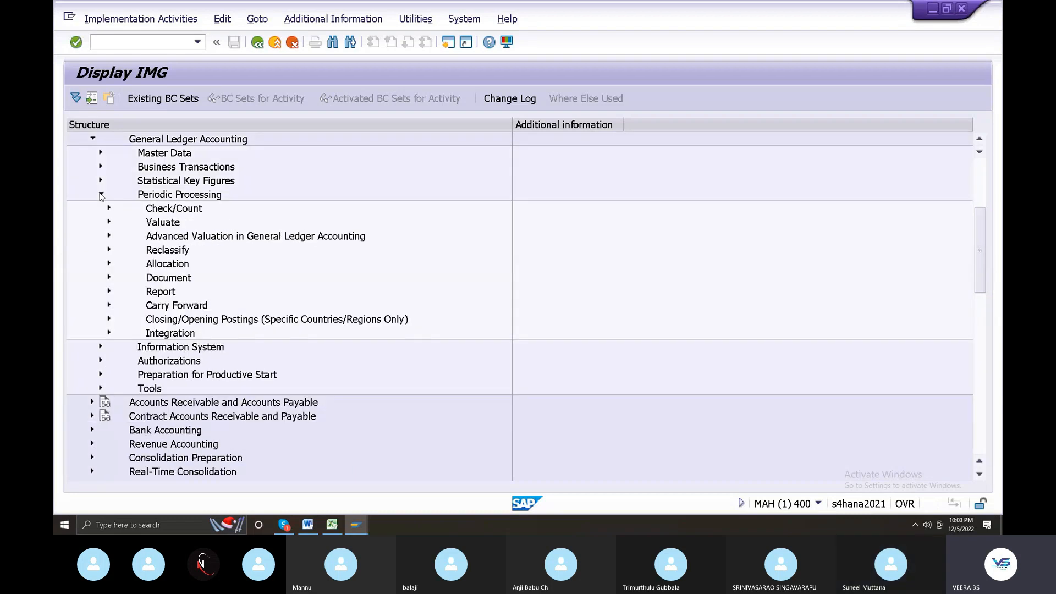
pyautogui.click(101, 195)
pyautogui.click(102, 166)
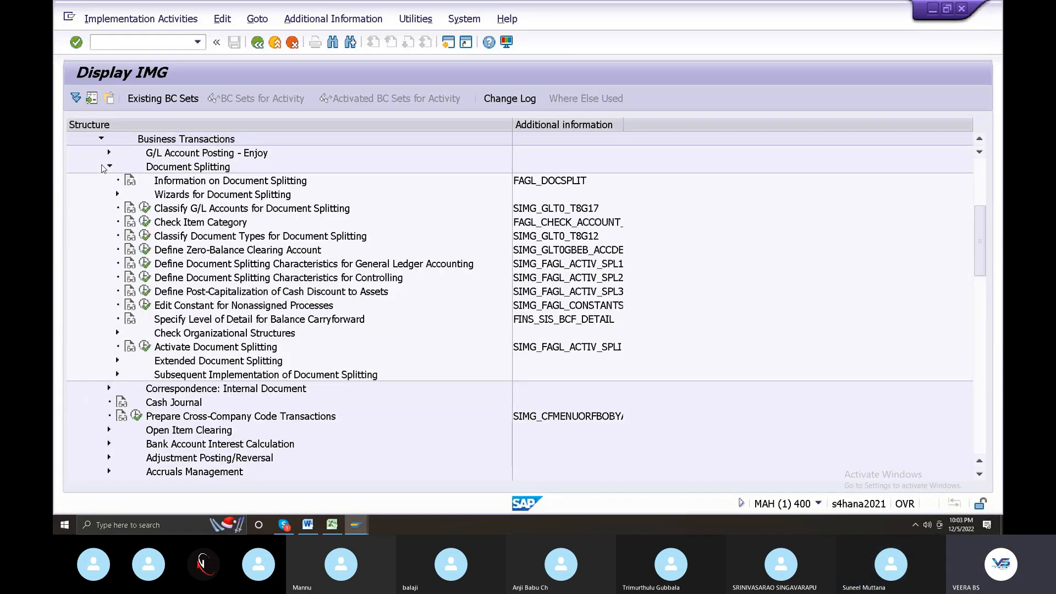
pyautogui.click(102, 166)
pyautogui.scroll(1, 101, 167)
pyautogui.click(102, 181)
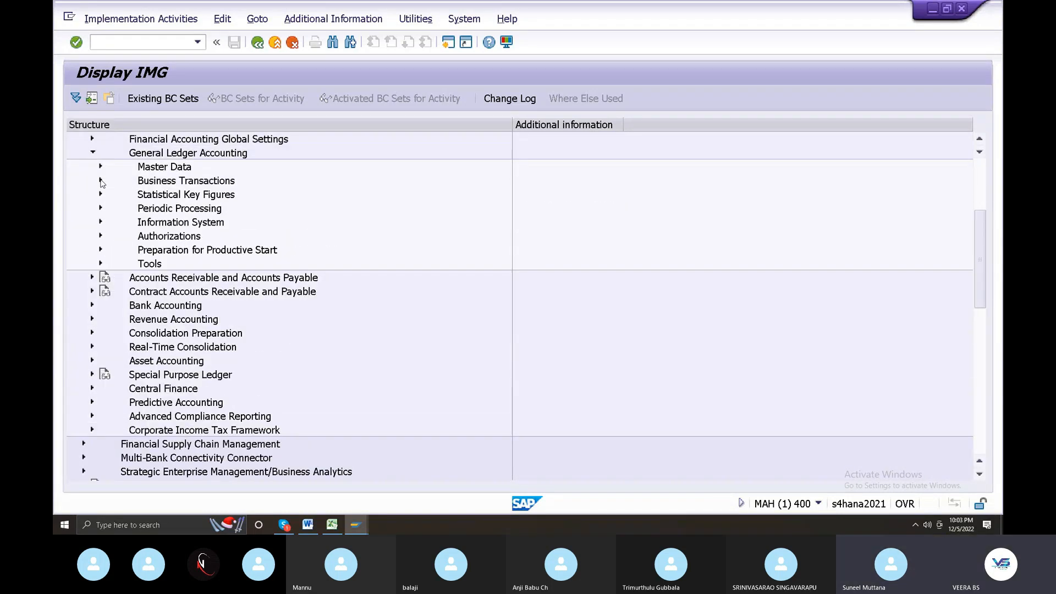
pyautogui.scroll(1, 101, 185)
pyautogui.click(92, 193)
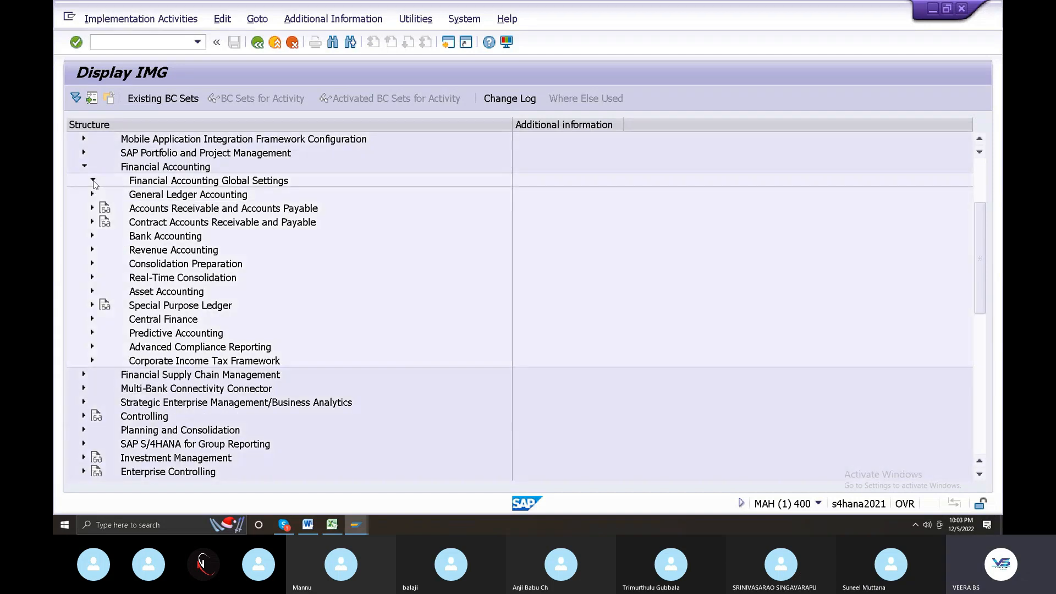
pyautogui.click(93, 182)
pyautogui.click(93, 181)
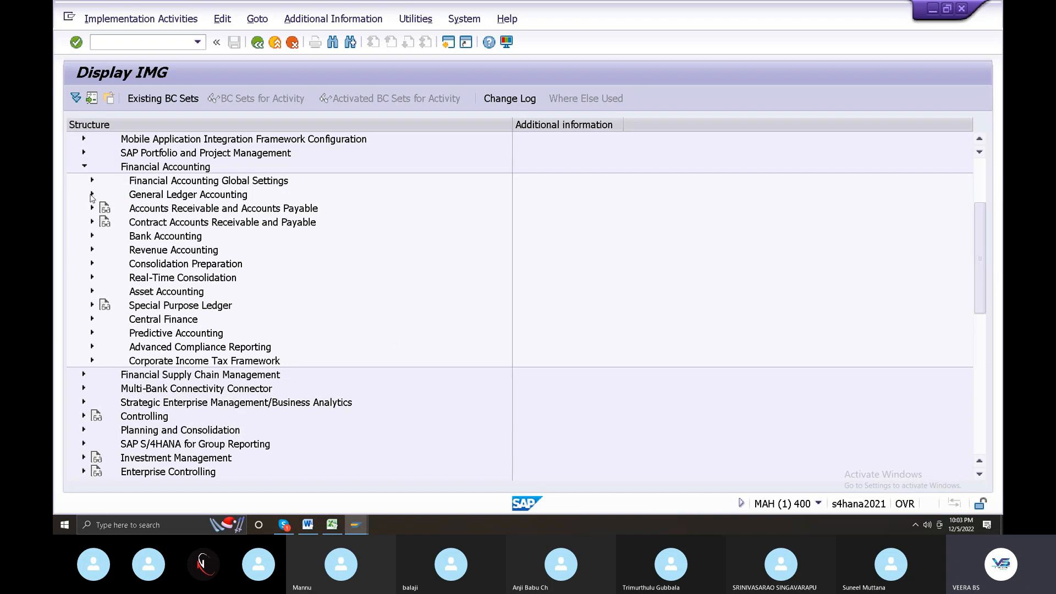
# Expand General Ledger Accounting, Business Transactions, Open Item Clearing and Clearing Differences
pyautogui.click(93, 195)
pyautogui.click(101, 222)
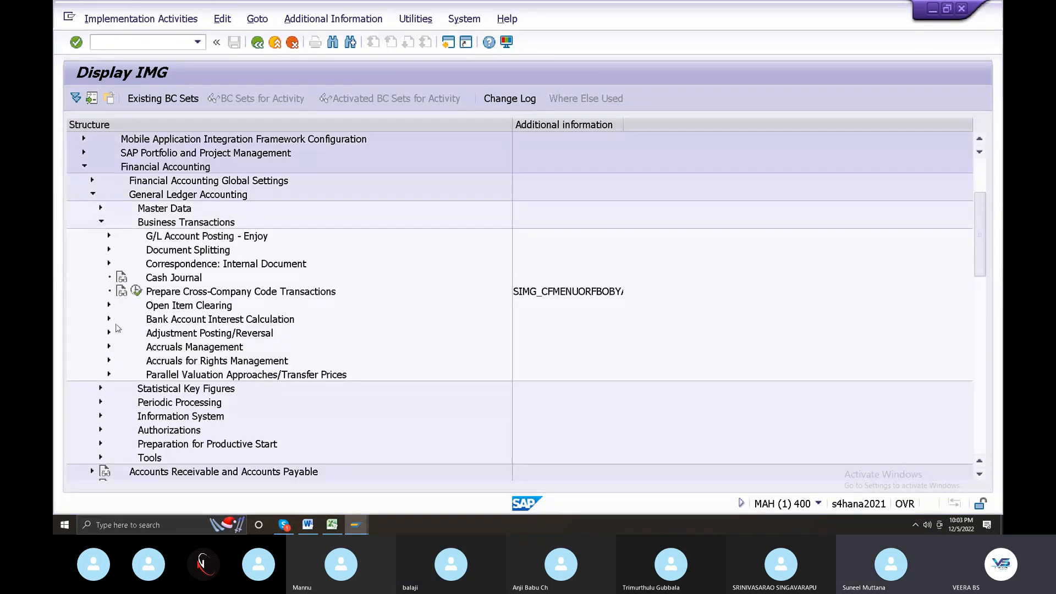
pyautogui.click(109, 305)
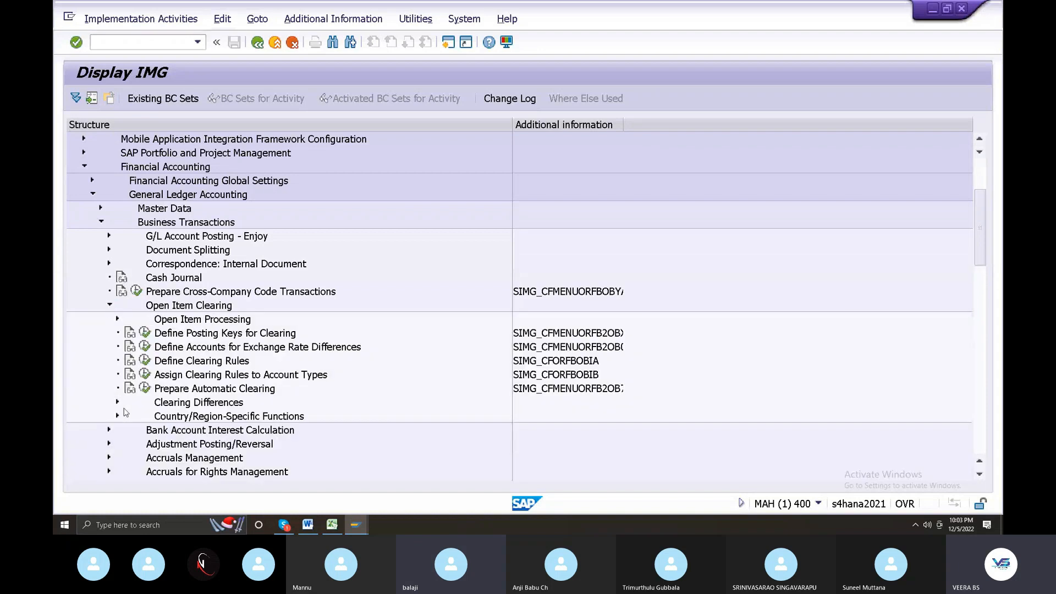
pyautogui.click(117, 402)
# Execute the activity Define Tolerance Groups for G/L Accounts under Clearing Differences
pyautogui.scroll(-2, 267, 424)
pyautogui.click(277, 347)
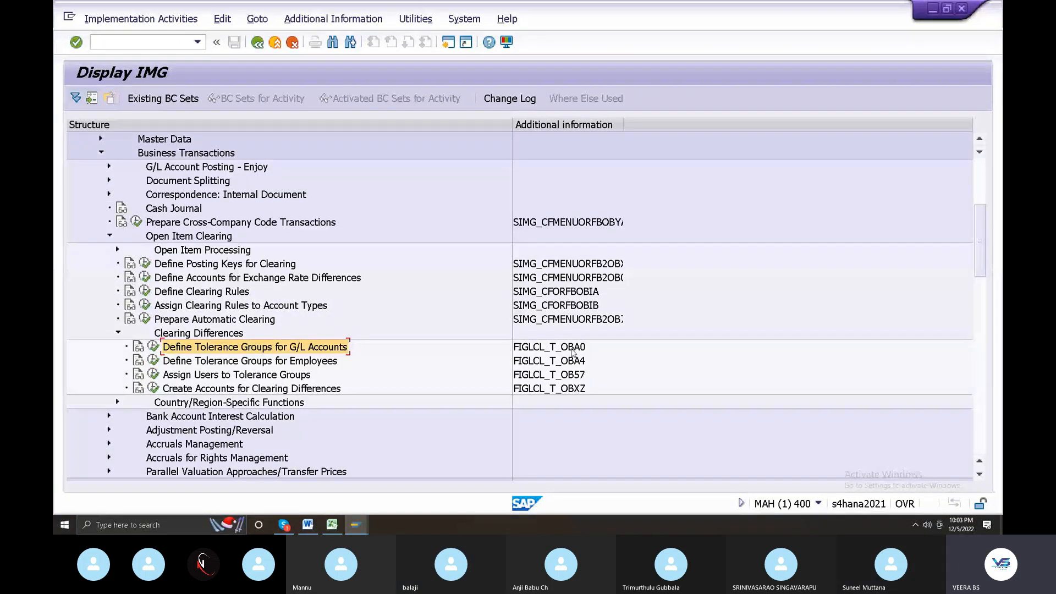
pyautogui.click(152, 346)
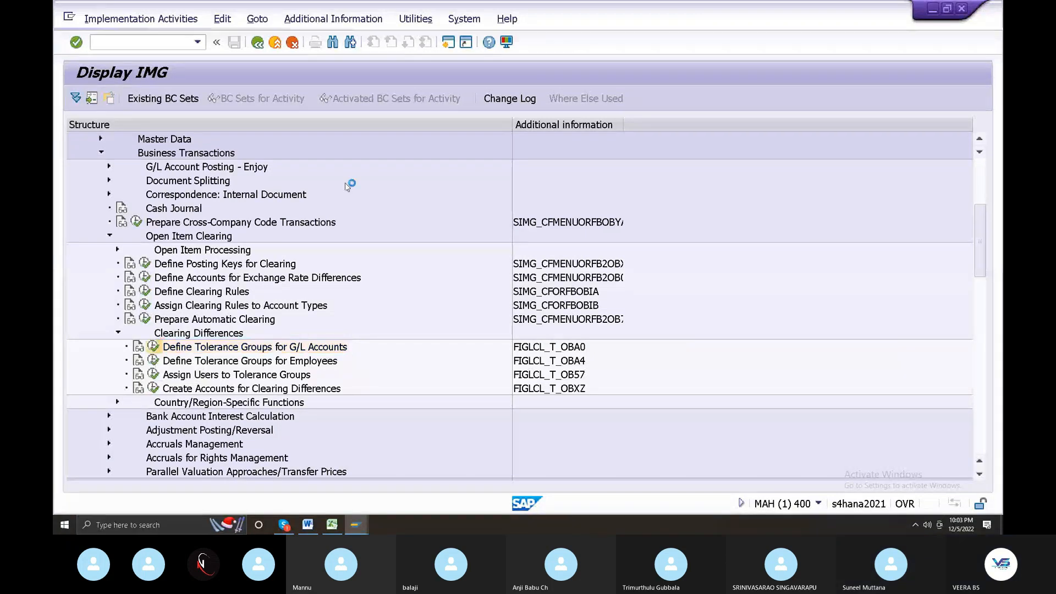
# Create a new tolerance group entry with company code DB11 and tolerance group dt
pyautogui.click(154, 101)
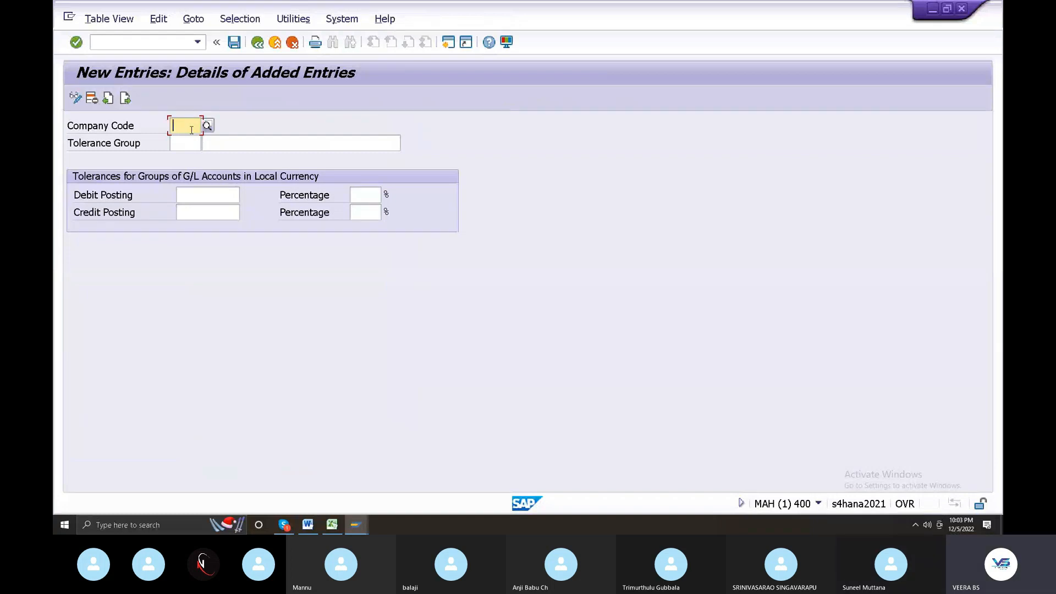
pyautogui.write('db11')
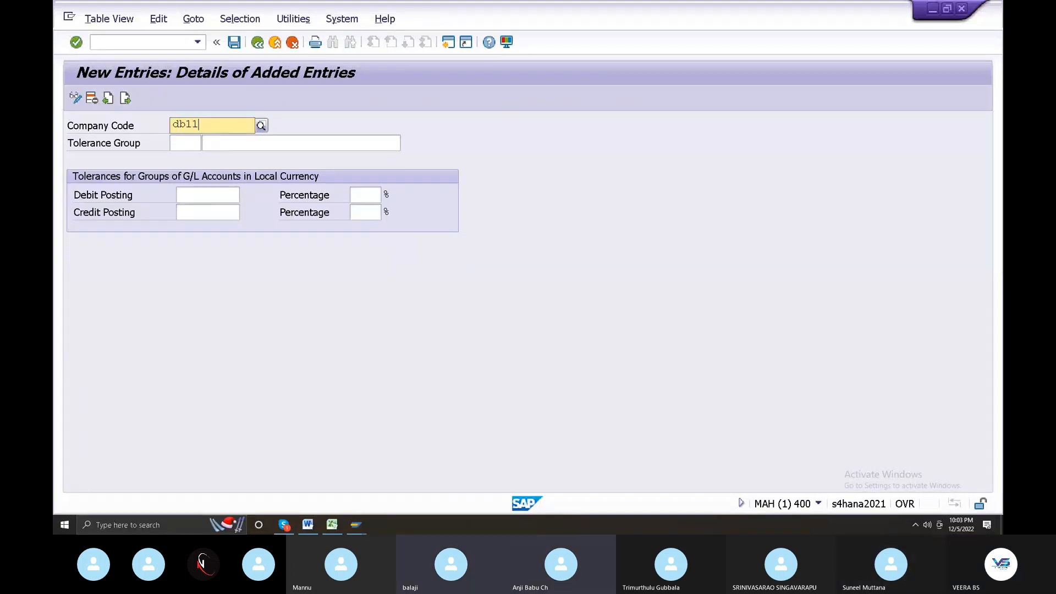
pyautogui.click(186, 155)
pyautogui.click(182, 144)
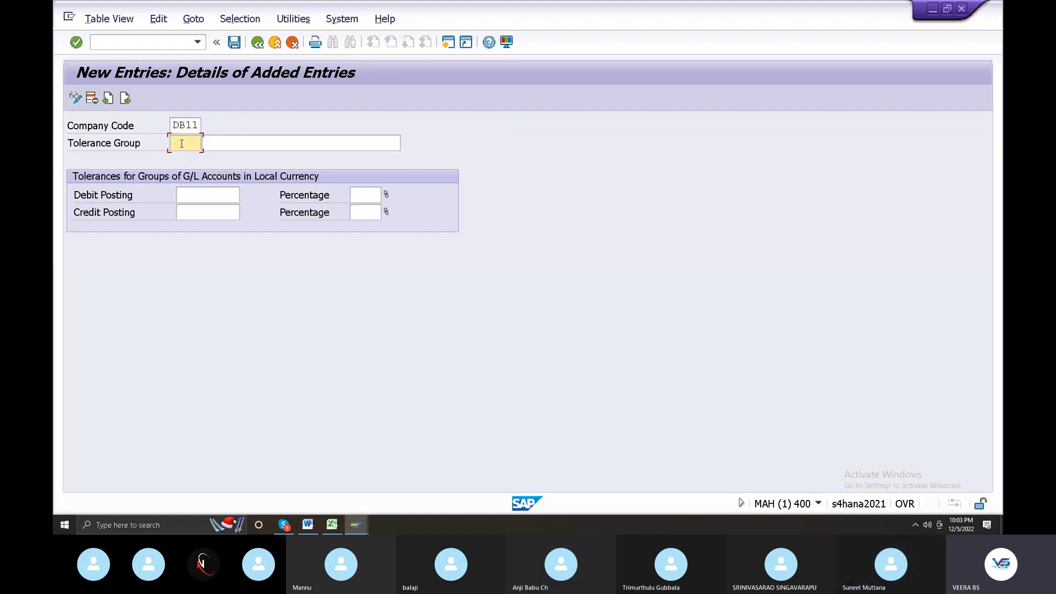
pyautogui.write('dt')
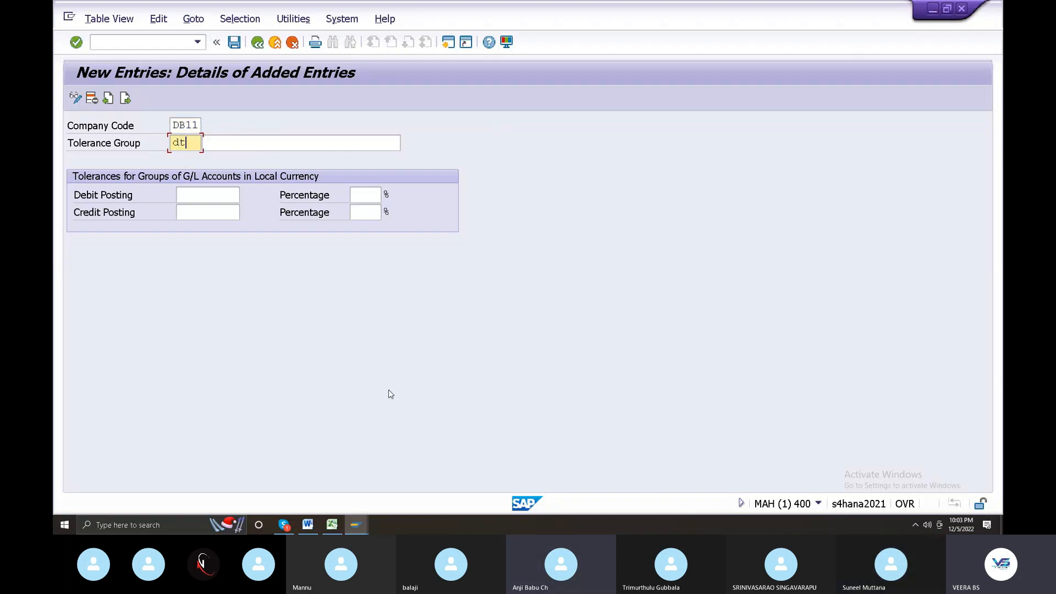
# Check the workshop notes in the DBSWORKSHOP Excel workbook and return to the new tolerance group entry in SAP
pyautogui.click(332, 525)
pyautogui.click(924, 7)
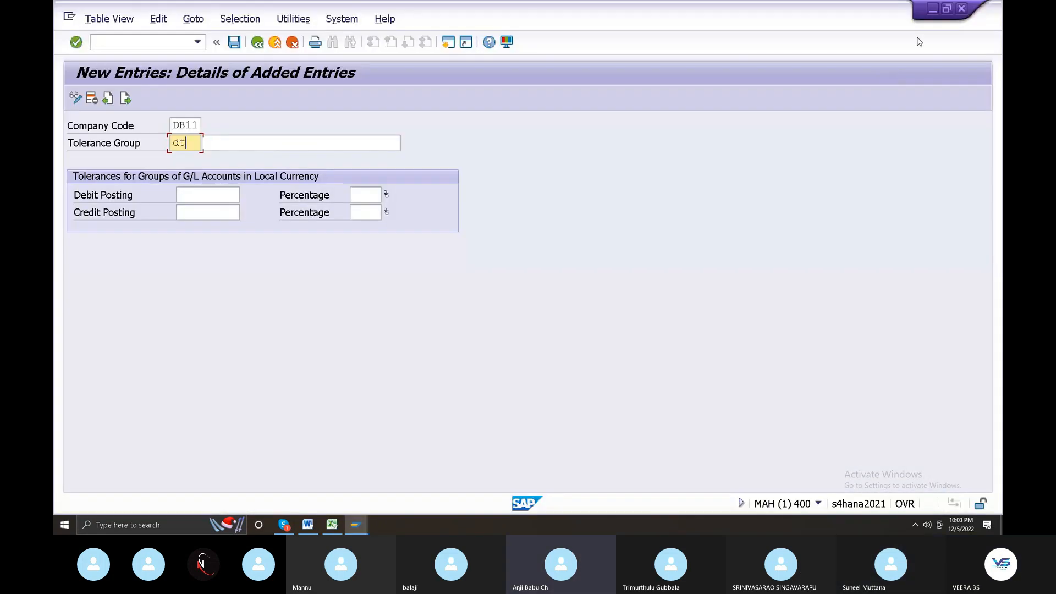
pyautogui.click(933, 9)
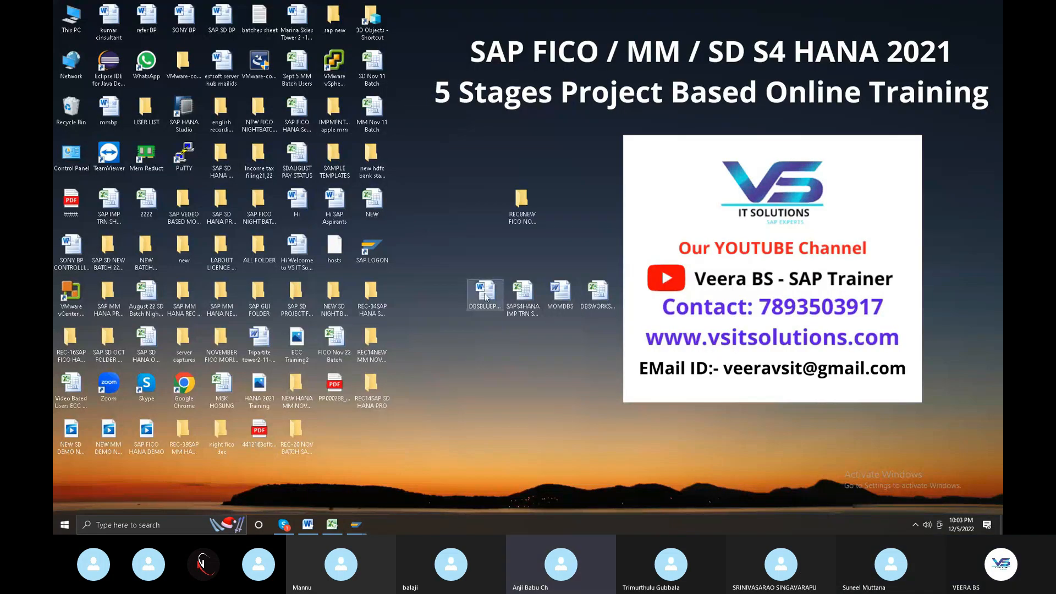
pyautogui.doubleClick(603, 293)
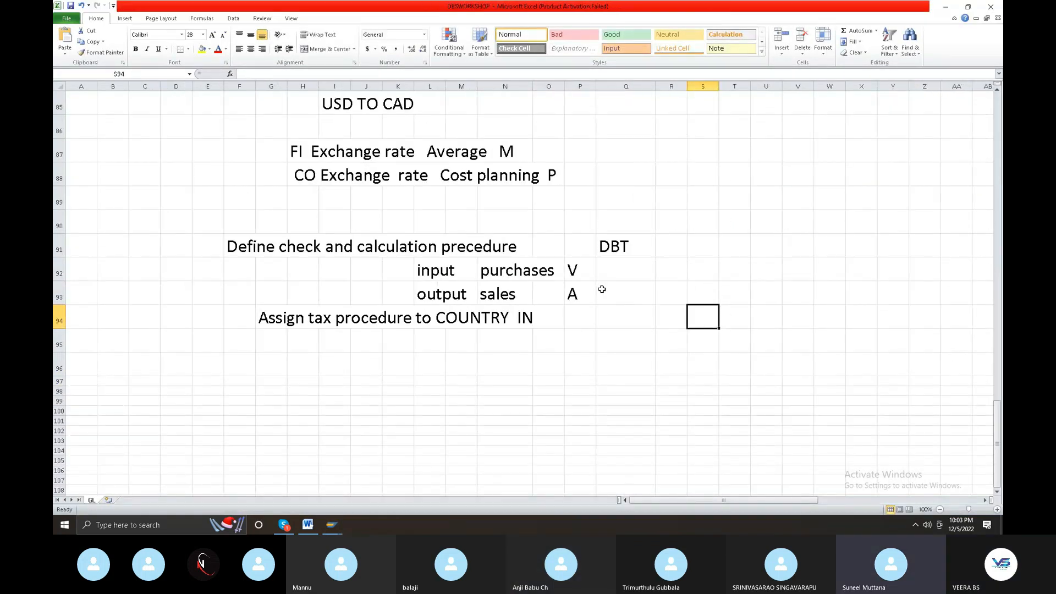
pyautogui.click(945, 7)
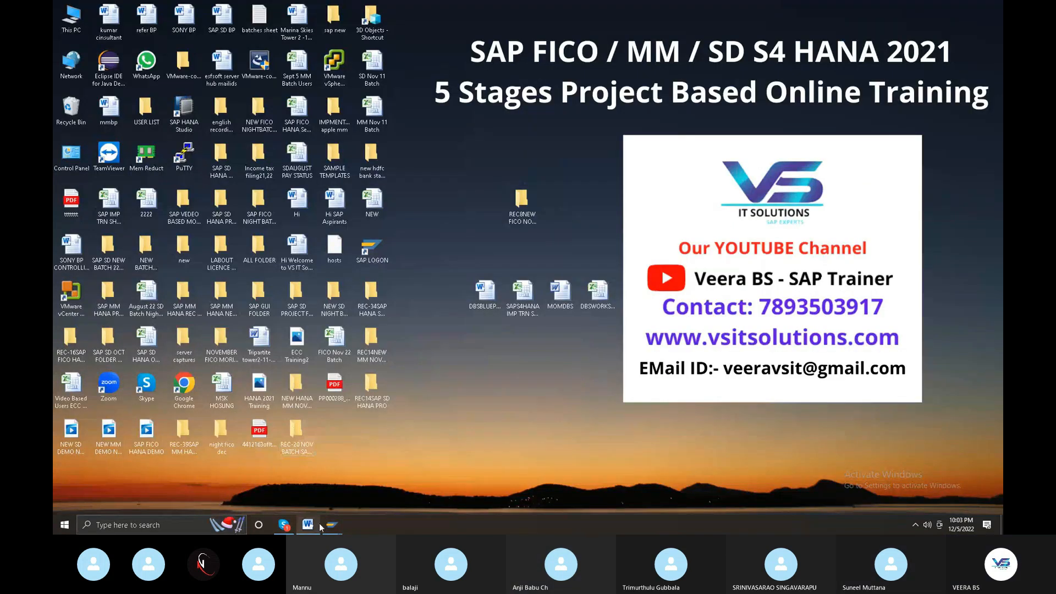
pyautogui.moveTo(328, 526)
pyautogui.click(342, 508)
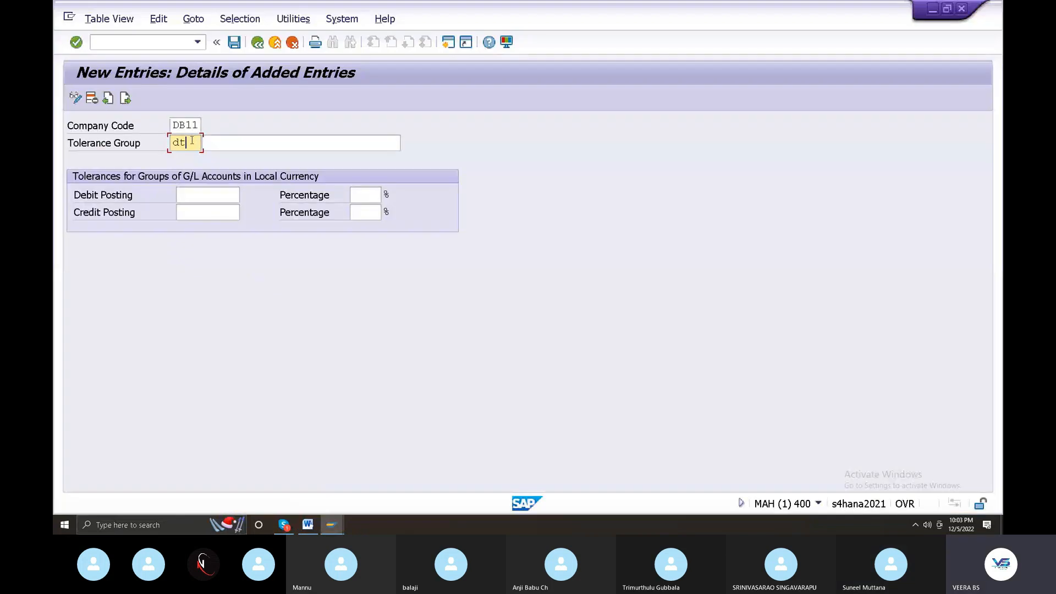
# Change the tolerance group to DBT and name it DBS TOLERANCE GROUP
pyautogui.moveTo(193, 139); pyautogui.dragTo(54, 124)
pyautogui.write('DBT')
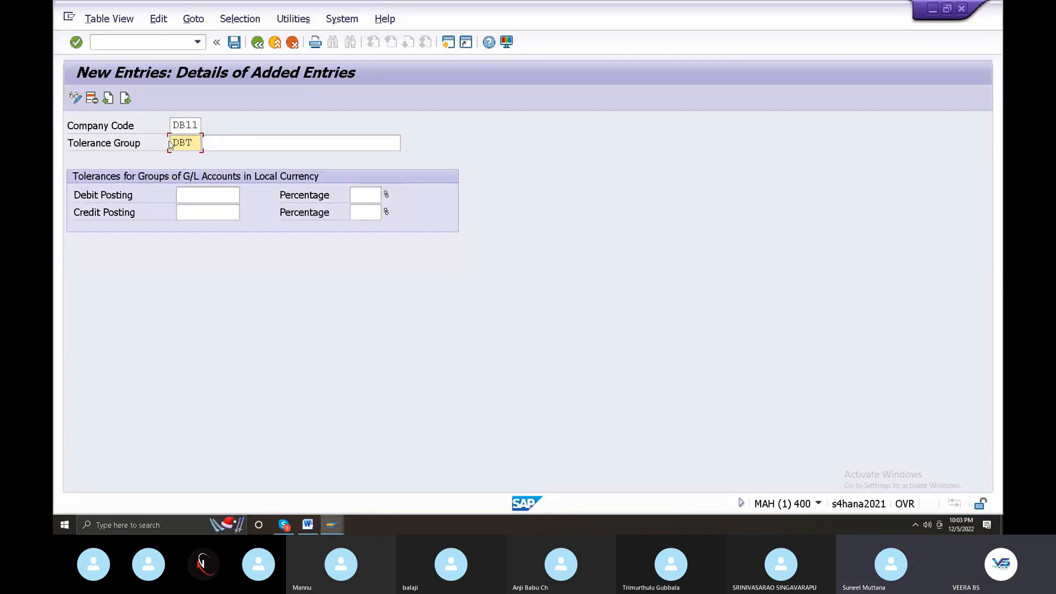
pyautogui.click(240, 139)
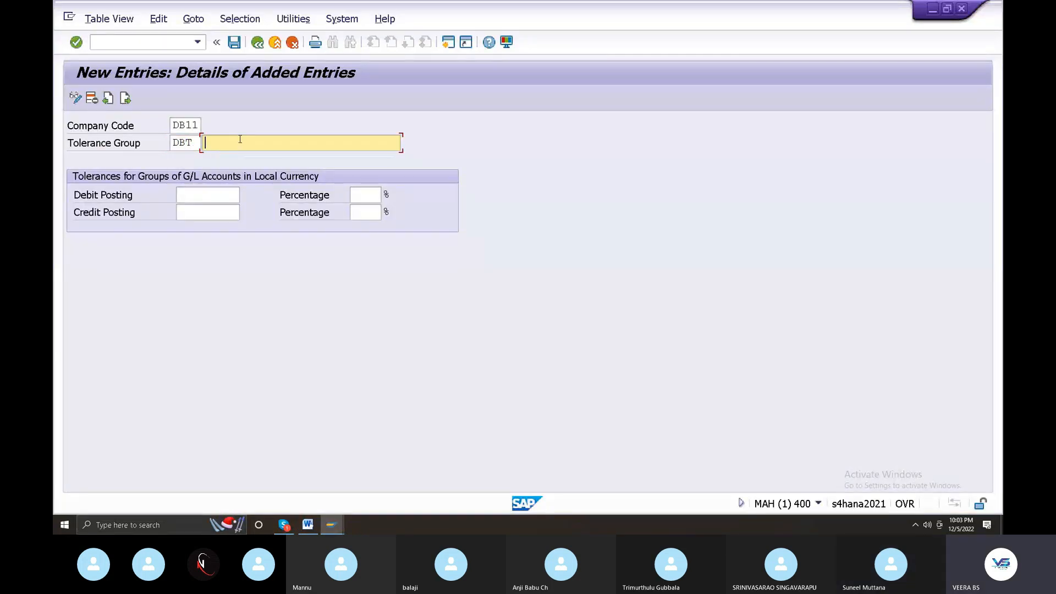
pyautogui.write('DBS TOLERANCE GROUP')
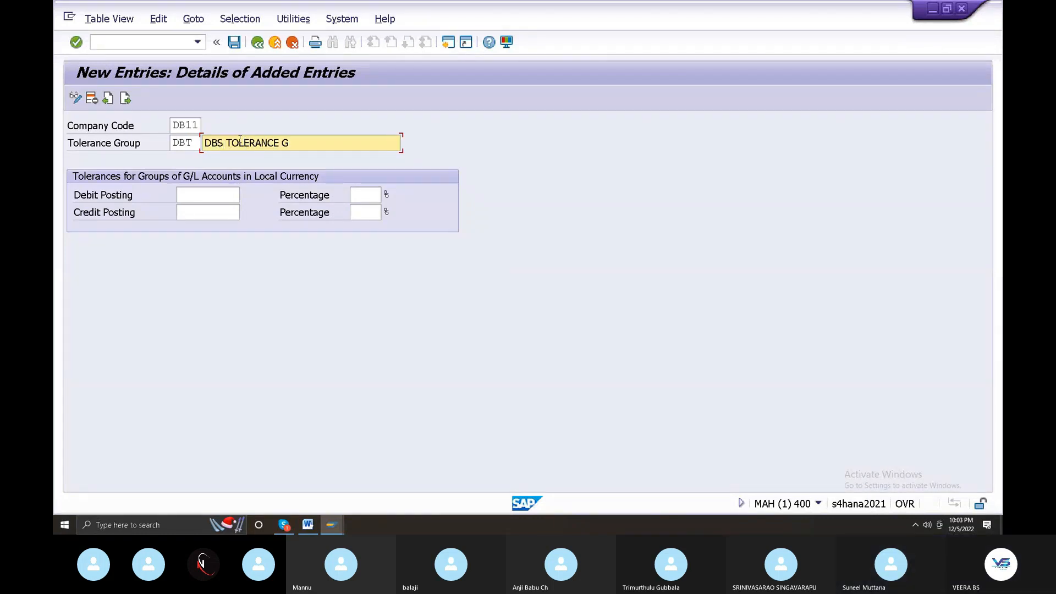
# Set the debit and credit posting tolerances to 100 each and save the entry
pyautogui.click(224, 187)
pyautogui.write('100')
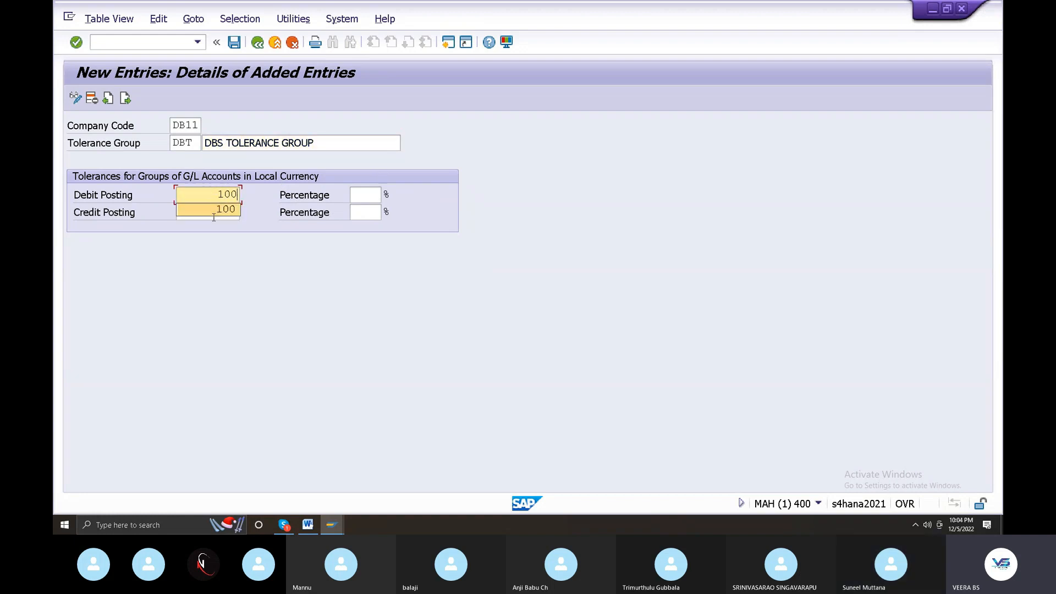
pyautogui.click(214, 217)
pyautogui.write('100')
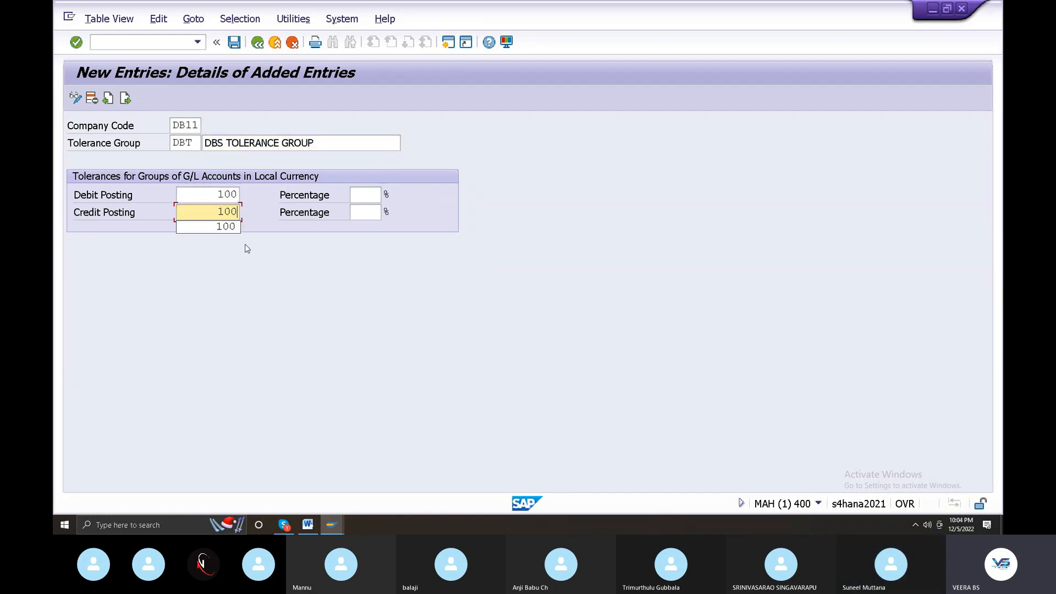
pyautogui.click(235, 41)
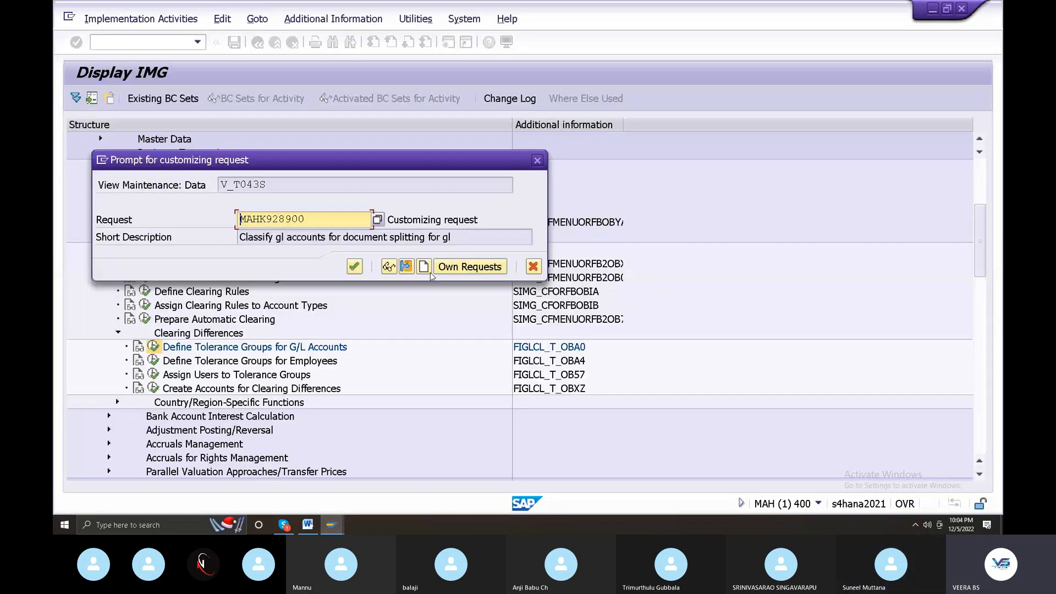
# Create a new customizing request with the short description "Define tolerance group for gl accounts"
pyautogui.click(424, 272)
pyautogui.write('dEFINE')
pyautogui.press('BackSpace')
pyautogui.press('BackSpace')
pyautogui.press('BackSpace')
pyautogui.press('BackSpace')
pyautogui.press('BackSpace')
pyautogui.press('BackSpace')
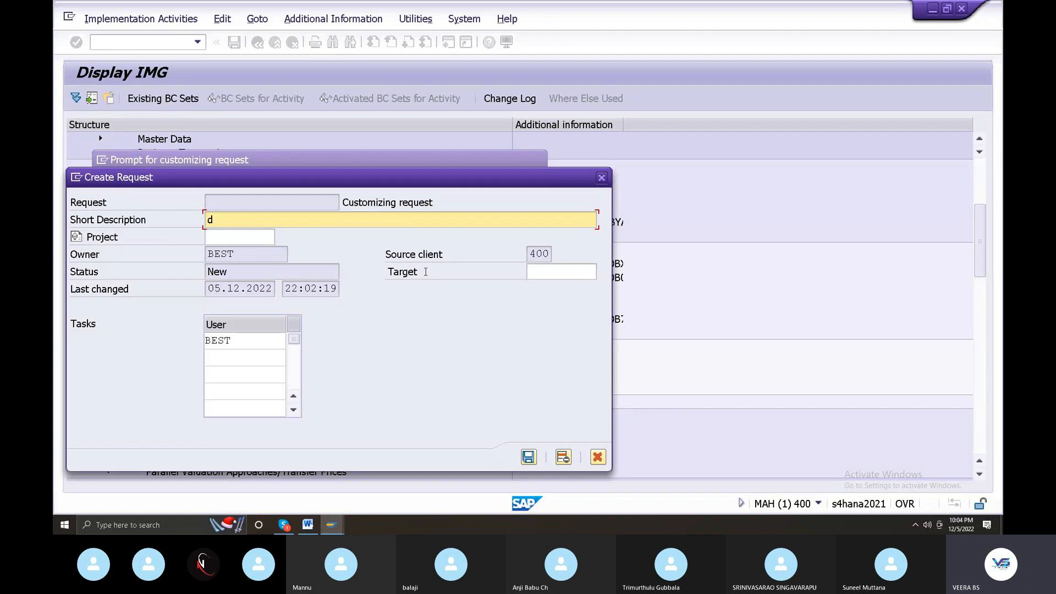
pyautogui.press('BackSpace')
pyautogui.write('Define tolerance group f')
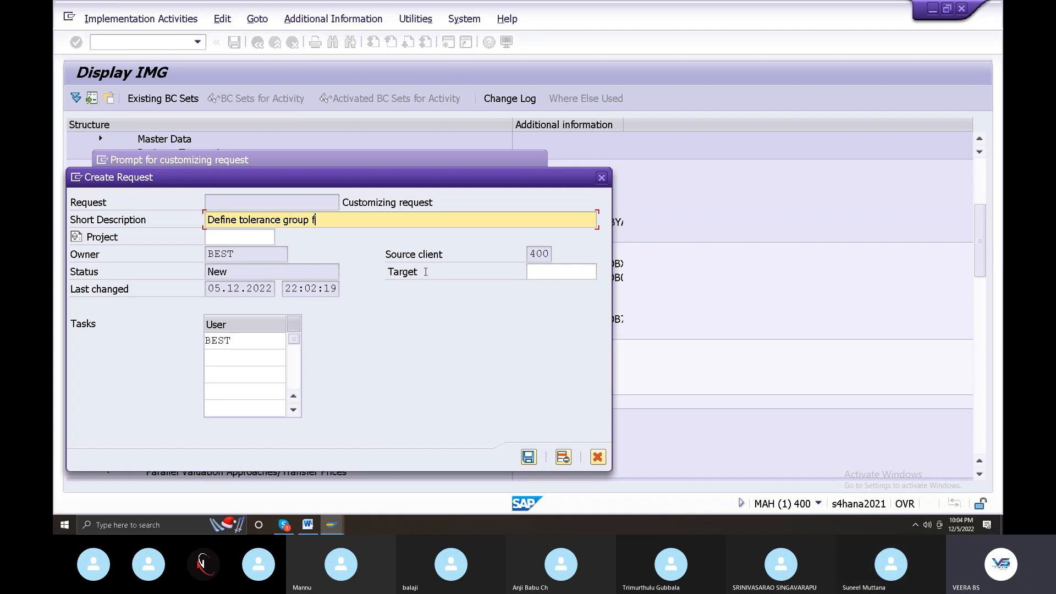
pyautogui.write('or gl accounts')
pyautogui.click(528, 457)
# Copy the new customizing request number, and close the open SONY BP Word document
pyautogui.moveTo(314, 215); pyautogui.dragTo(55, 143)
pyautogui.hotkey('ctrl', 'c')
pyautogui.click(308, 530)
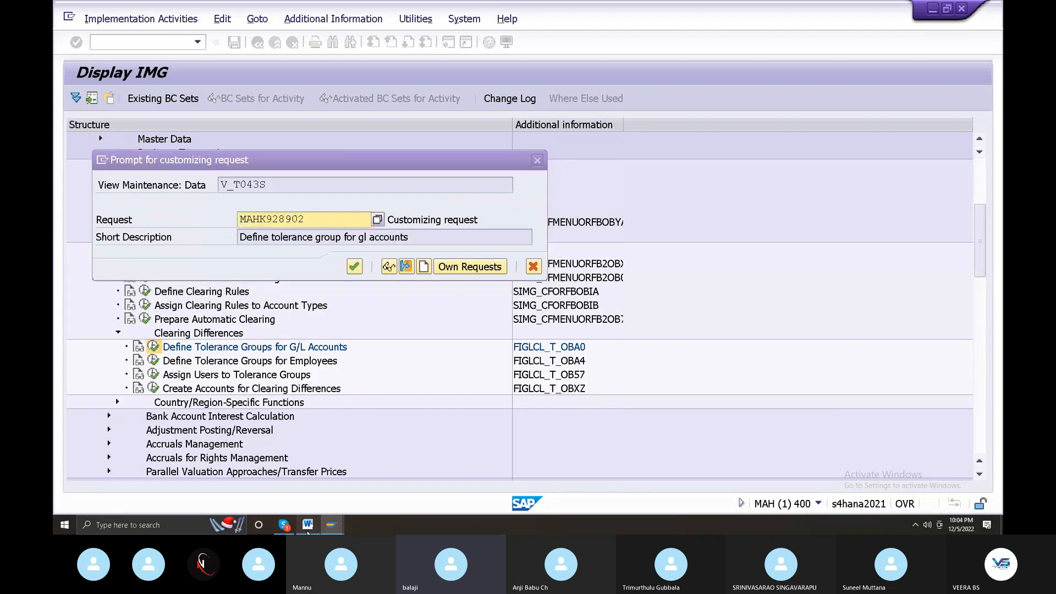
pyautogui.click(687, 3)
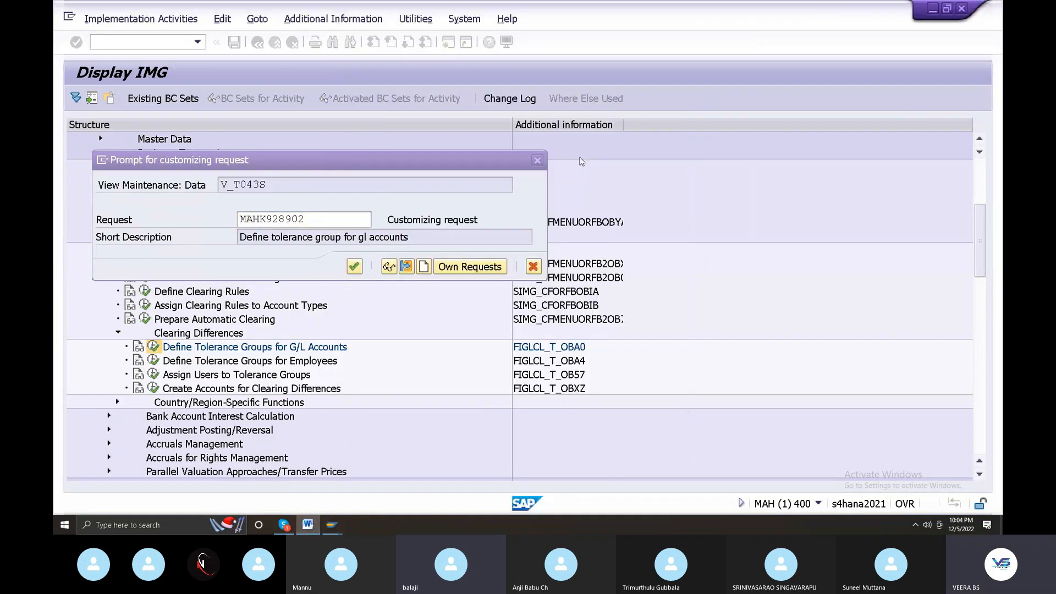
pyautogui.click(308, 525)
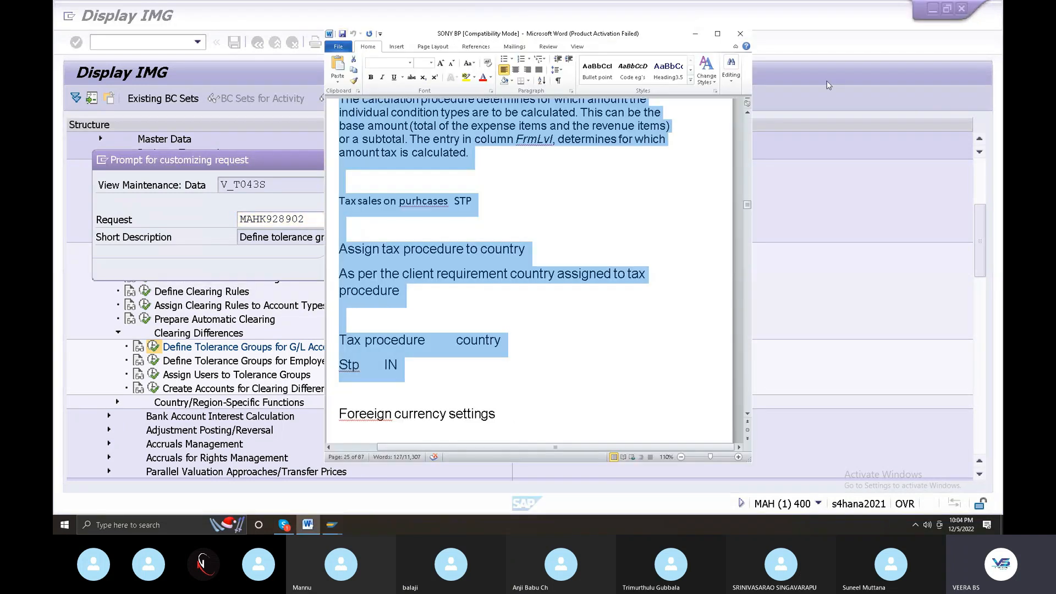
pyautogui.click(741, 34)
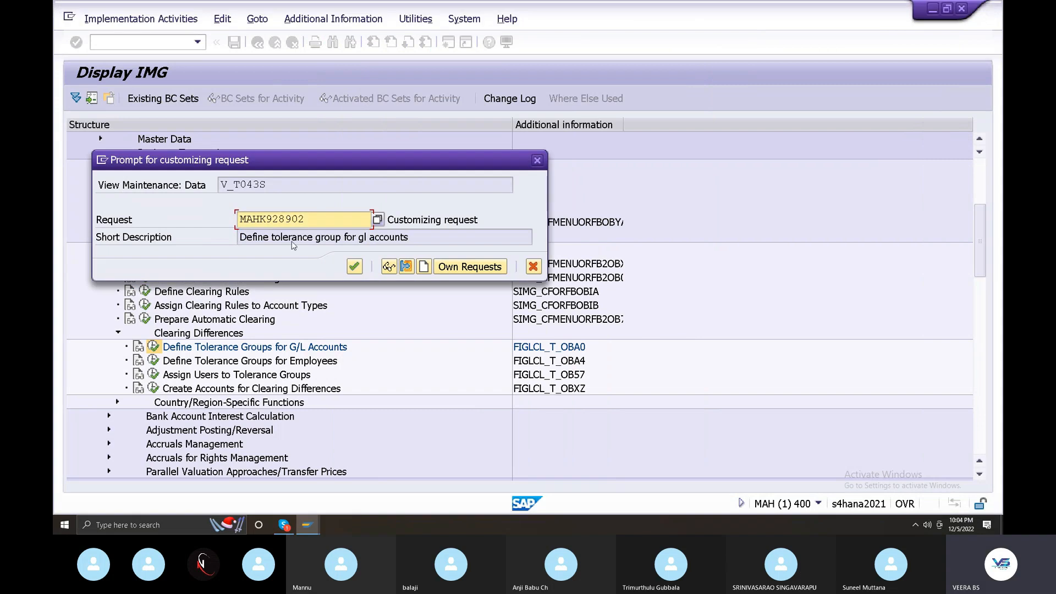
# Copy request number MAHK928902 from the customizing request prompt and confirm the request
pyautogui.moveTo(307, 219); pyautogui.dragTo(136, 197)
pyautogui.hotkey('ctrl', 'c')
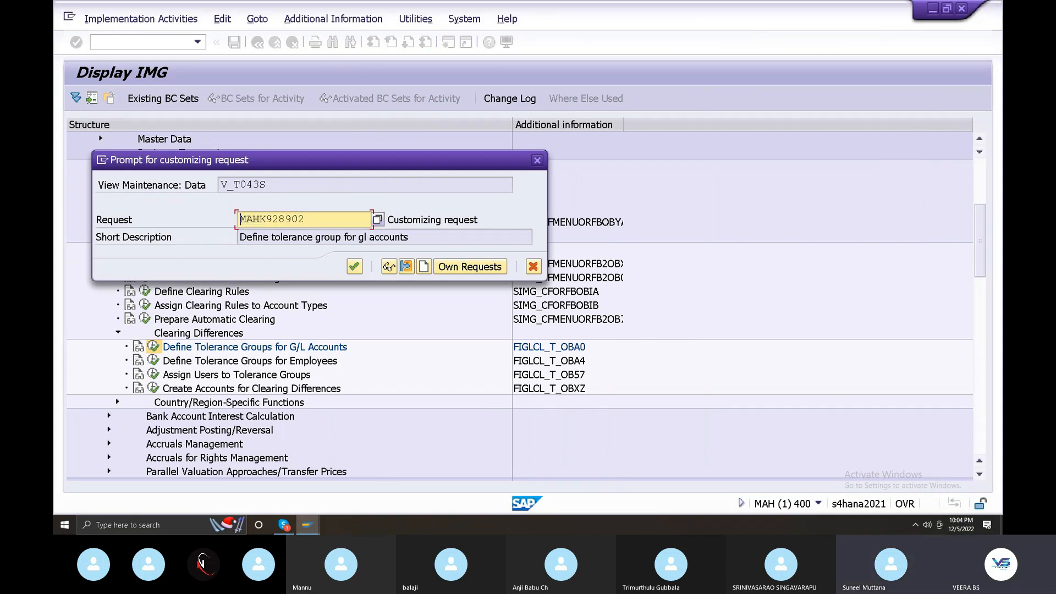
pyautogui.click(355, 267)
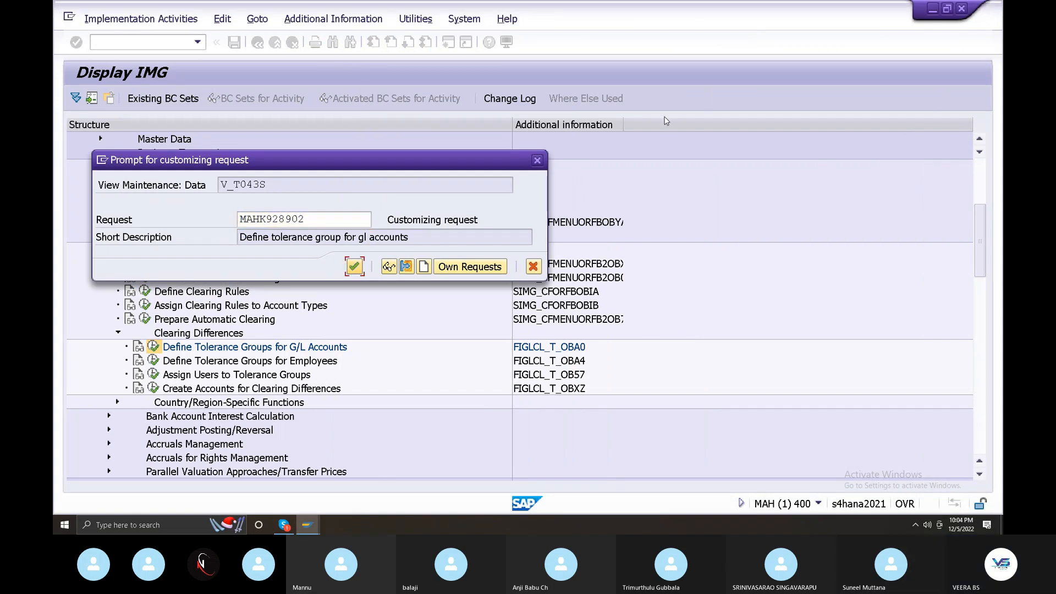
pyautogui.click(933, 10)
pyautogui.click(353, 269)
# Reopen the SAPS4HANA IMP TRN SHEET DBS workbook in Excel and paste request number MAHK928902 into cell P59
pyautogui.click(932, 10)
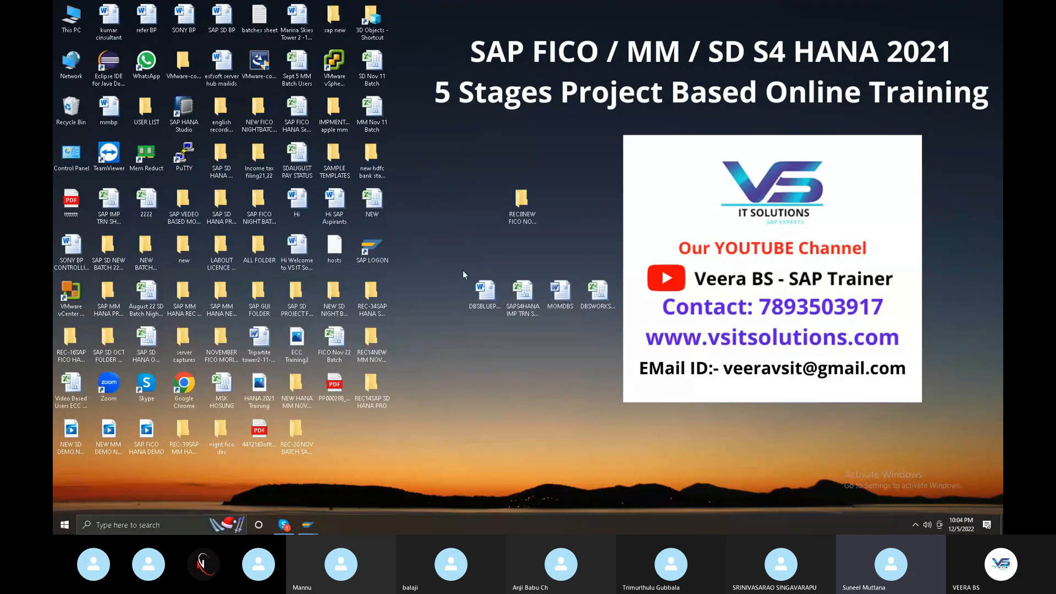
pyautogui.click(599, 295)
pyautogui.click(529, 296)
pyautogui.doubleClick(530, 297)
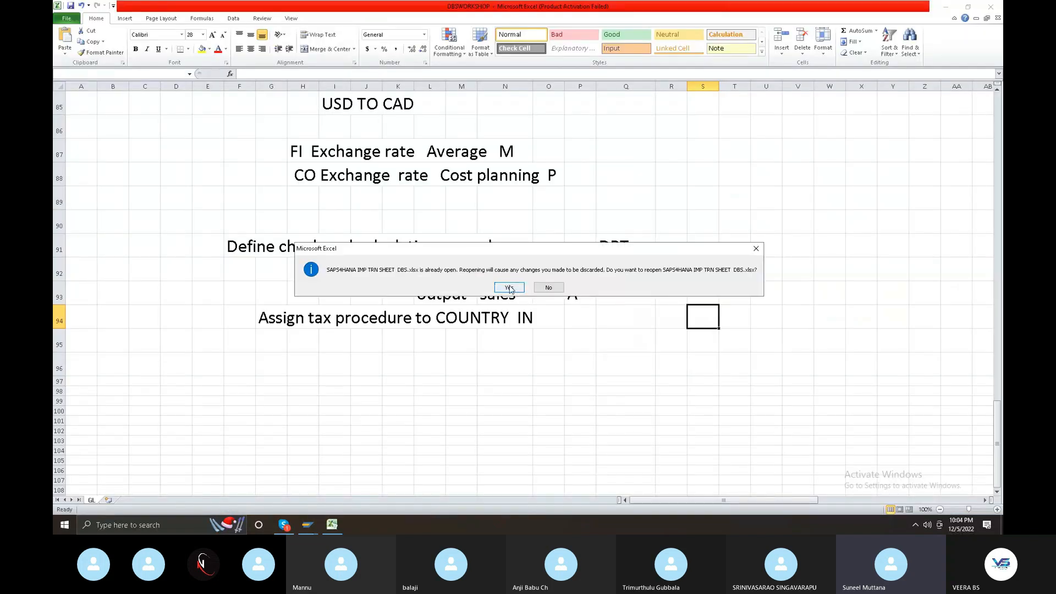
pyautogui.click(510, 289)
pyautogui.doubleClick(642, 409)
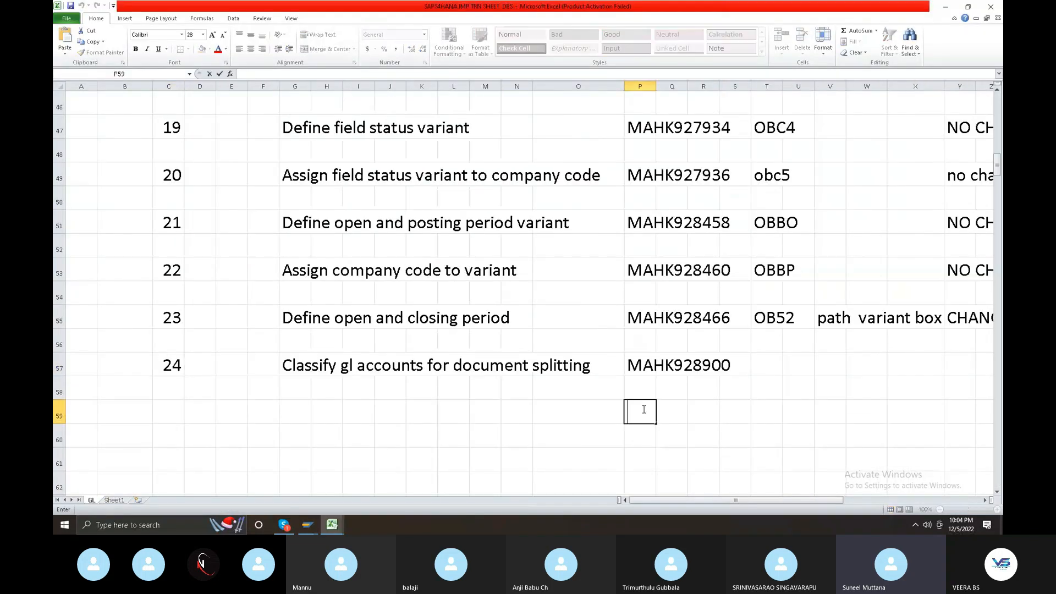
pyautogui.hotkey('ctrl', 'v')
# Enter "Define tolerance group for gl accounts" in cell G59 and serial number 25 in C59
pyautogui.click(292, 407)
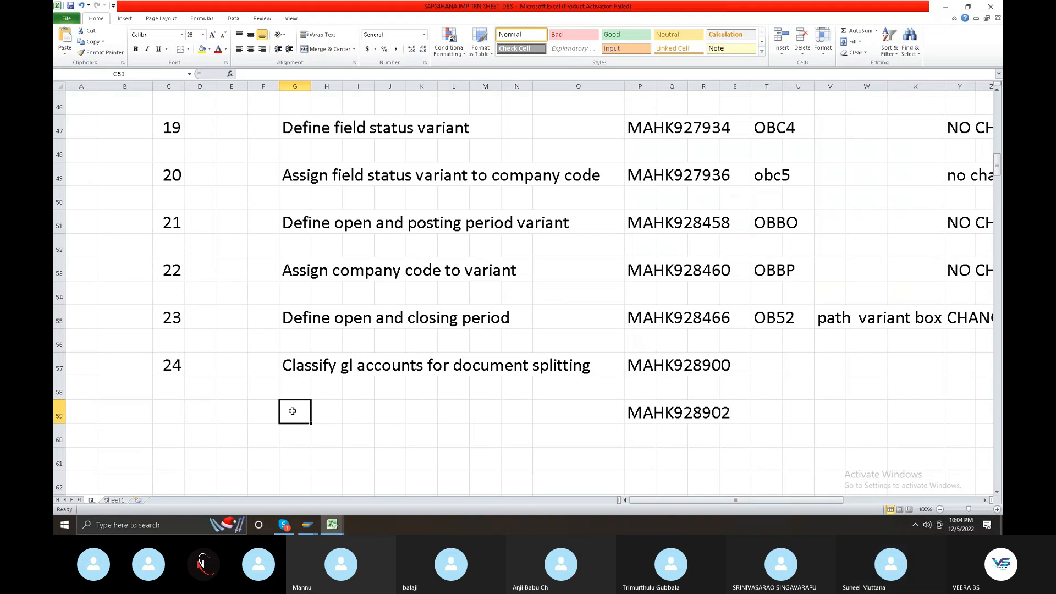
pyautogui.write('Define t=')
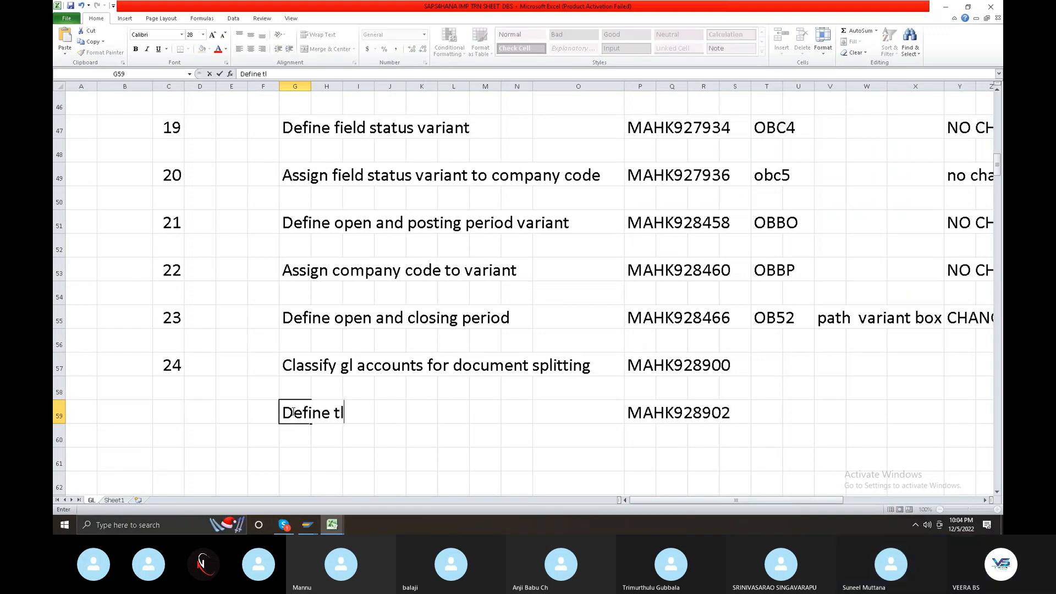
pyautogui.press('BackSpace')
pyautogui.write('oleran')
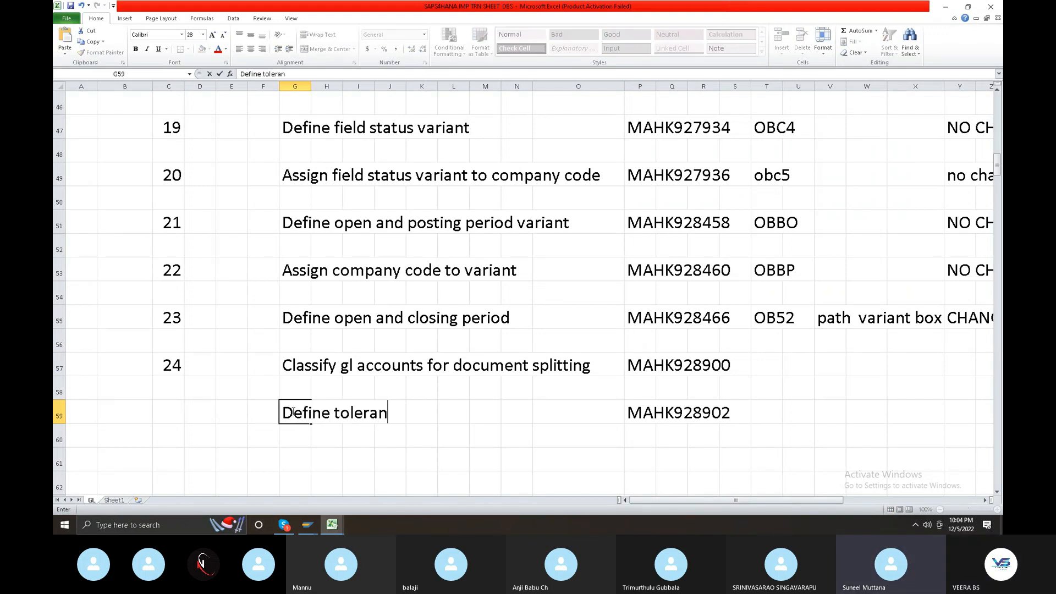
pyautogui.write('ce grou')
pyautogui.press('BackSpace')
pyautogui.write('oup for gl ac')
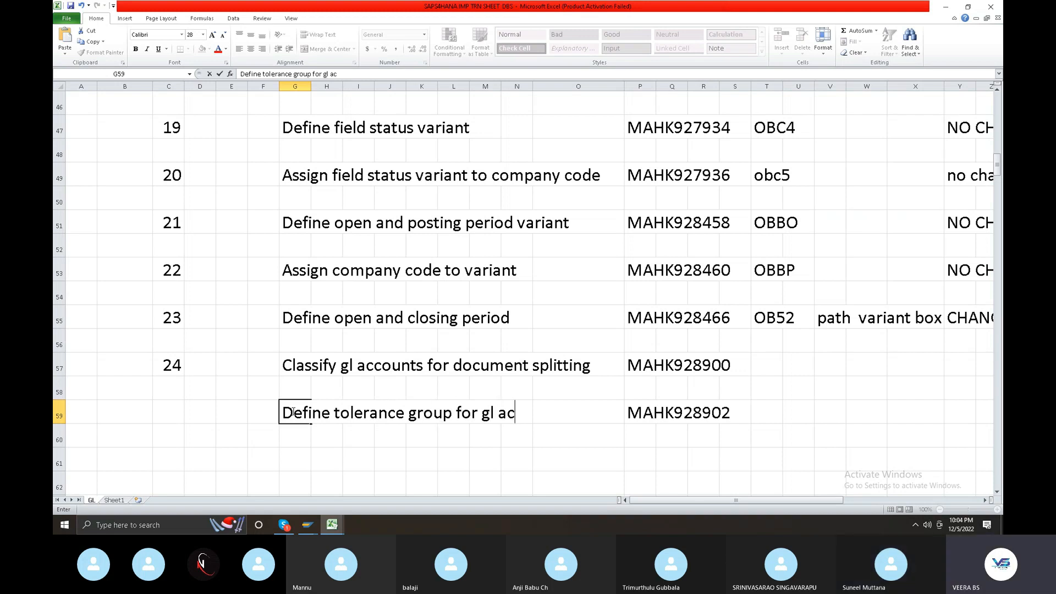
pyautogui.write('counts')
pyautogui.click(171, 405)
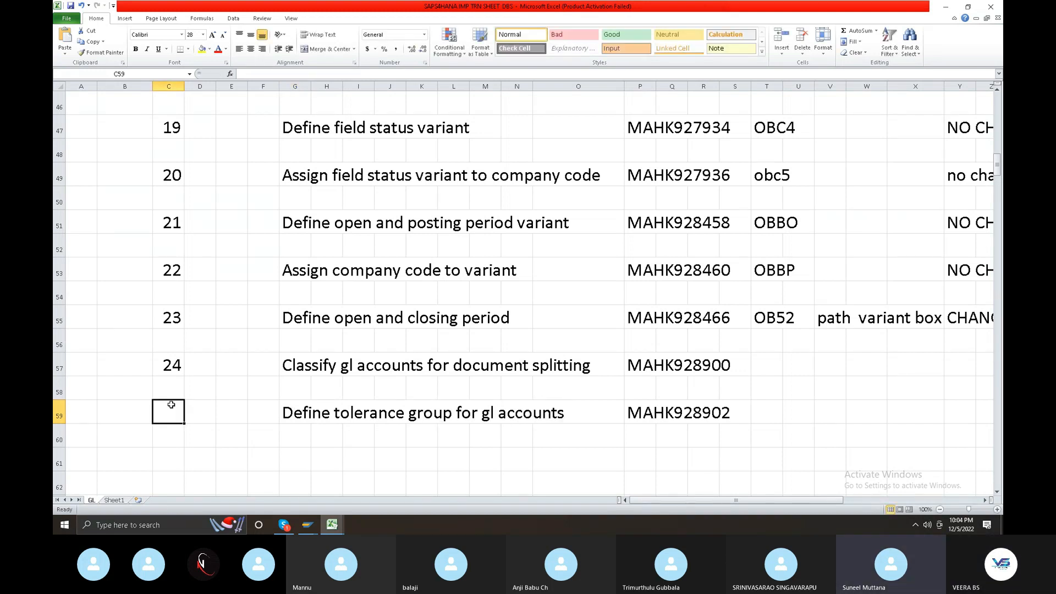
pyautogui.write('25')
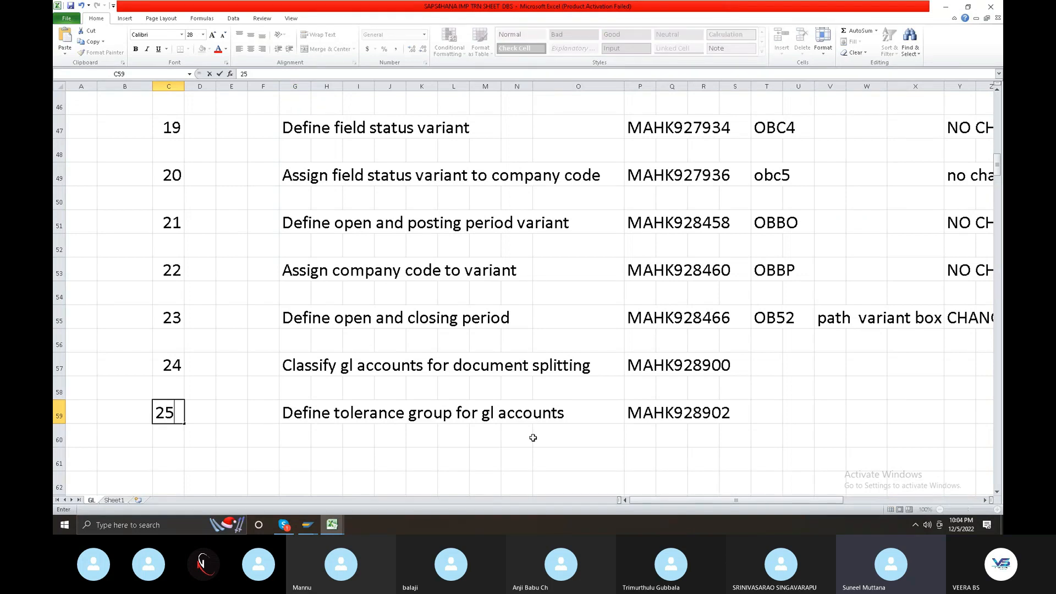
# Enter transaction code OBA0 in cell T59 and the remark NO CHANGE in X59
pyautogui.click(776, 419)
pyautogui.write('OBA0')
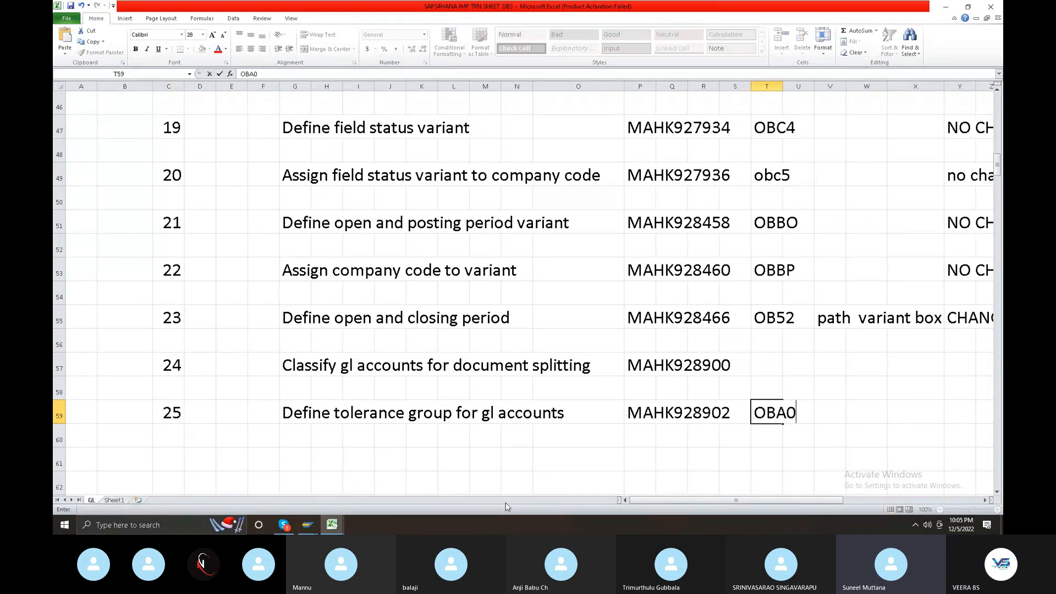
pyautogui.click(914, 411)
pyautogui.write('NO CHANGE')
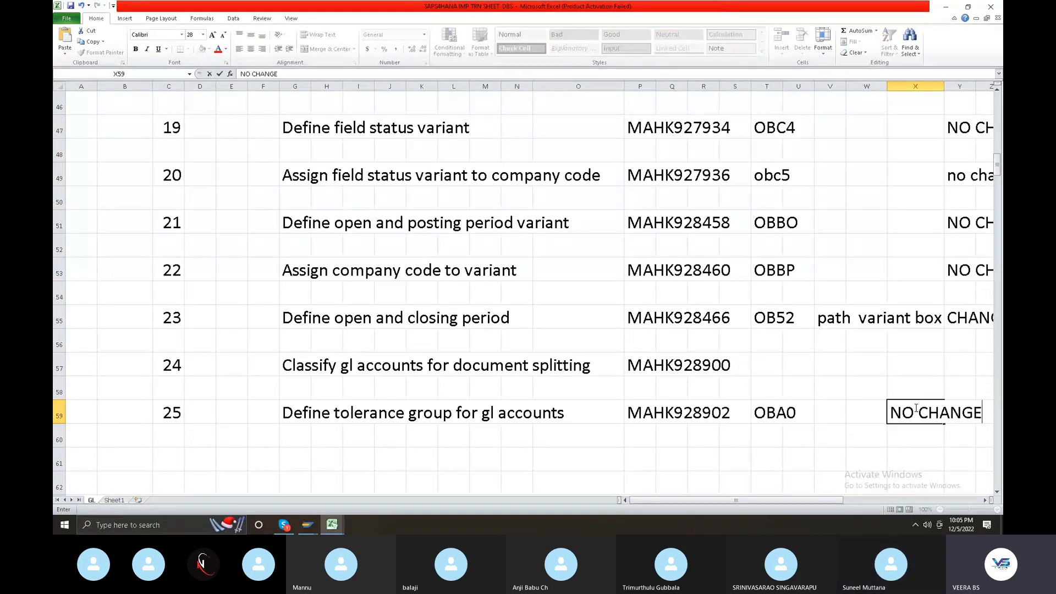
# Switch back to SAP and leave the G/L tolerance group maintenance to return to the IMG structure
pyautogui.click(286, 524)
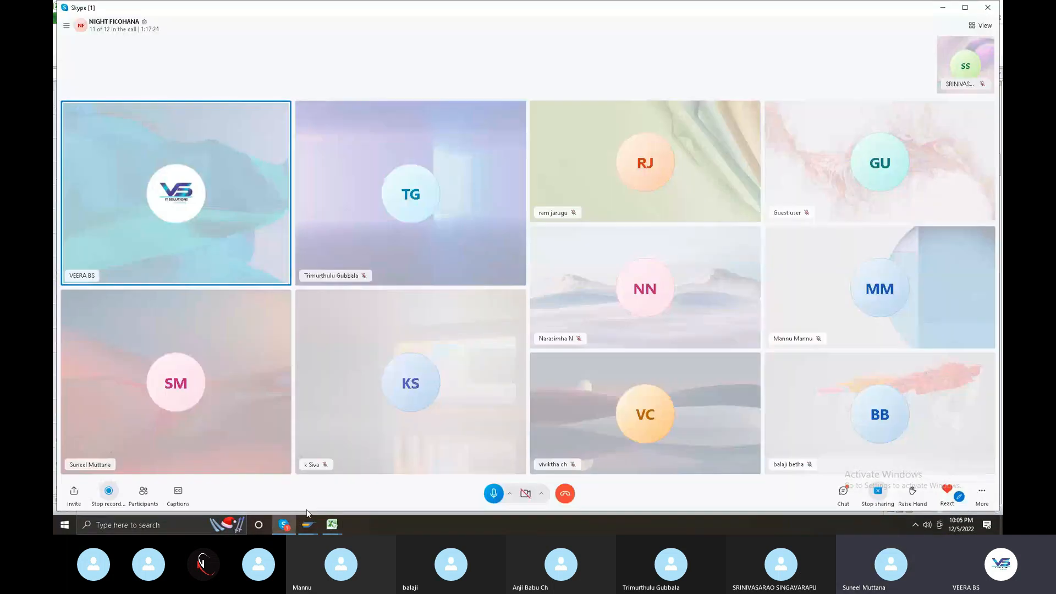
pyautogui.moveTo(308, 523)
pyautogui.click(321, 500)
pyautogui.click(257, 44)
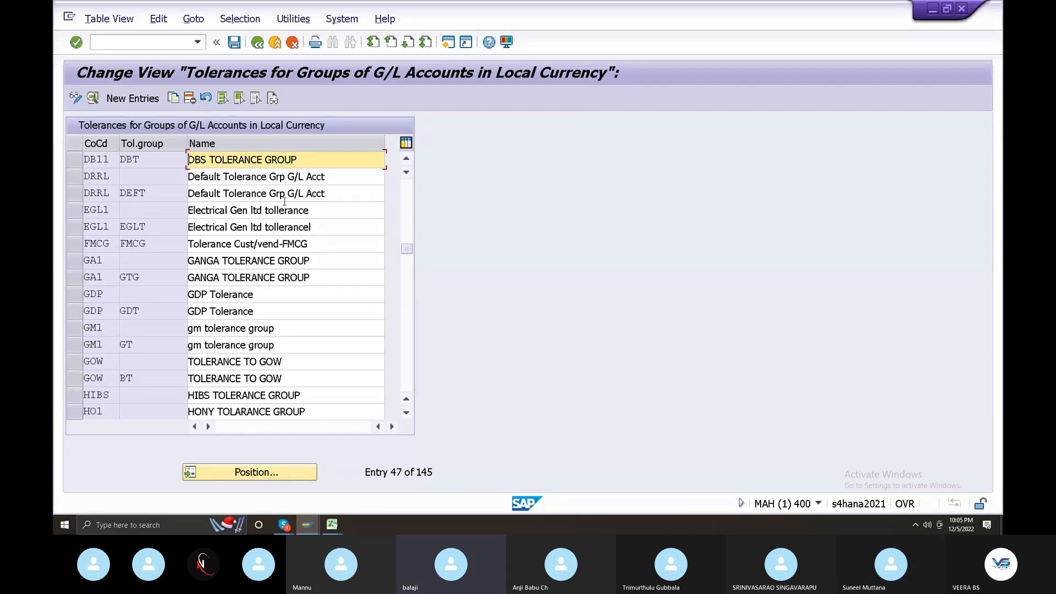
pyautogui.click(256, 43)
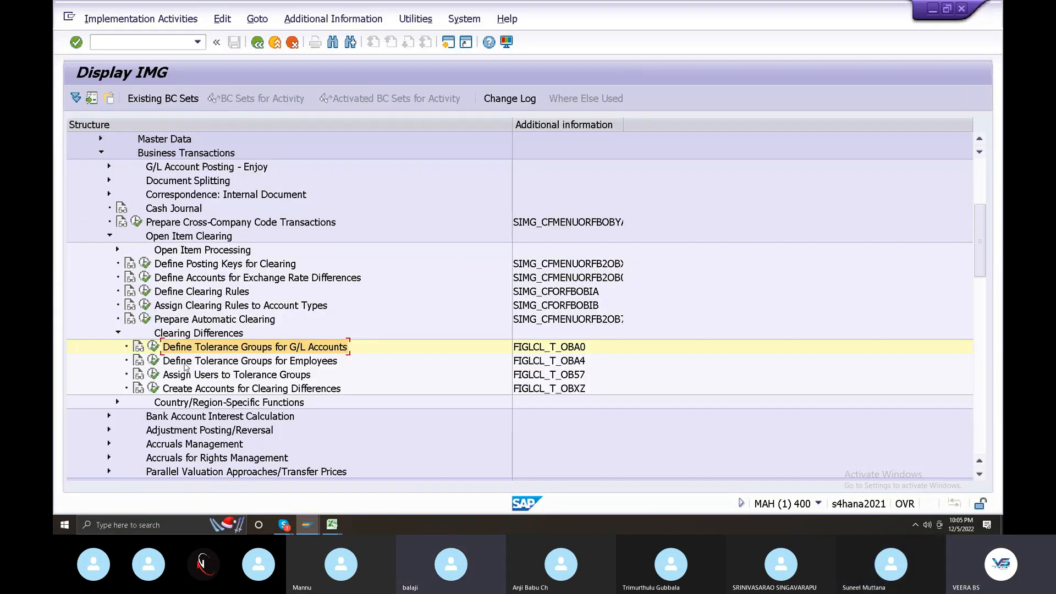
# Start a new G/L tolerance entry for company code DB11, leaving the tolerance group blank and naming it DBS TOLERANCE GROUP
pyautogui.click(153, 348)
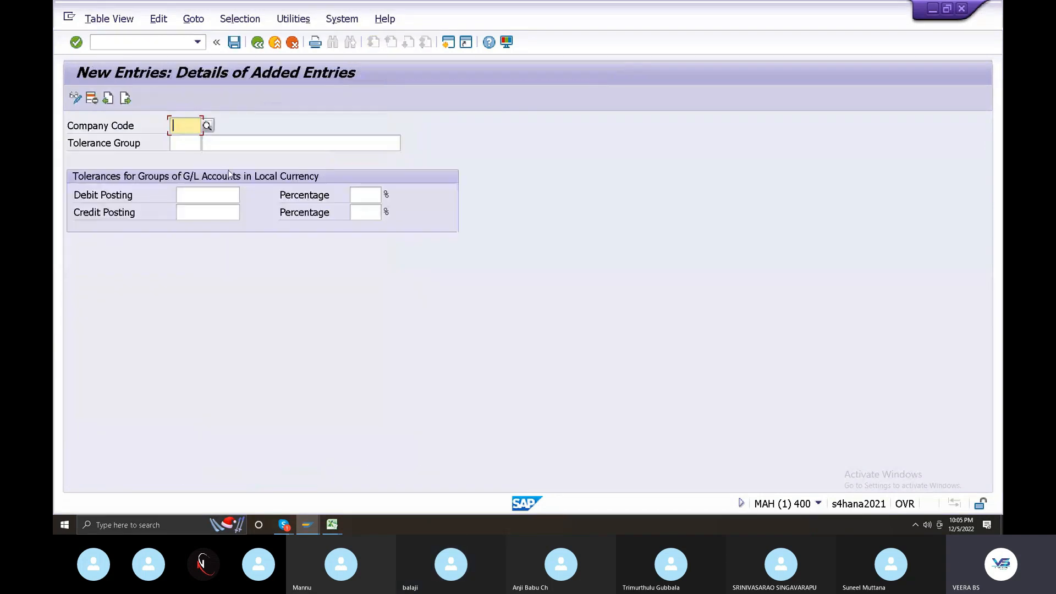
pyautogui.write('DB11')
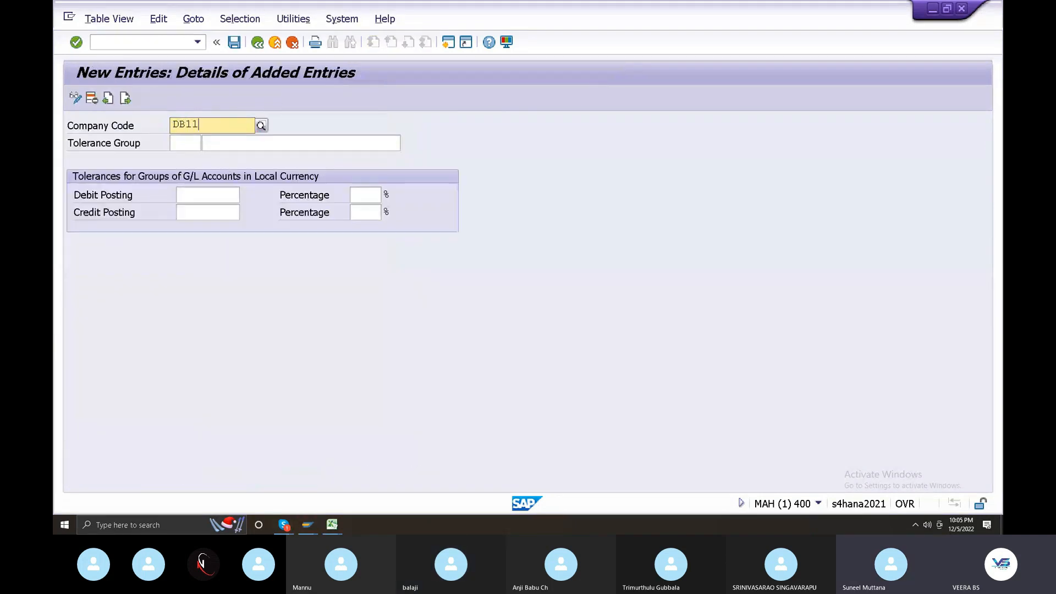
pyautogui.click(190, 144)
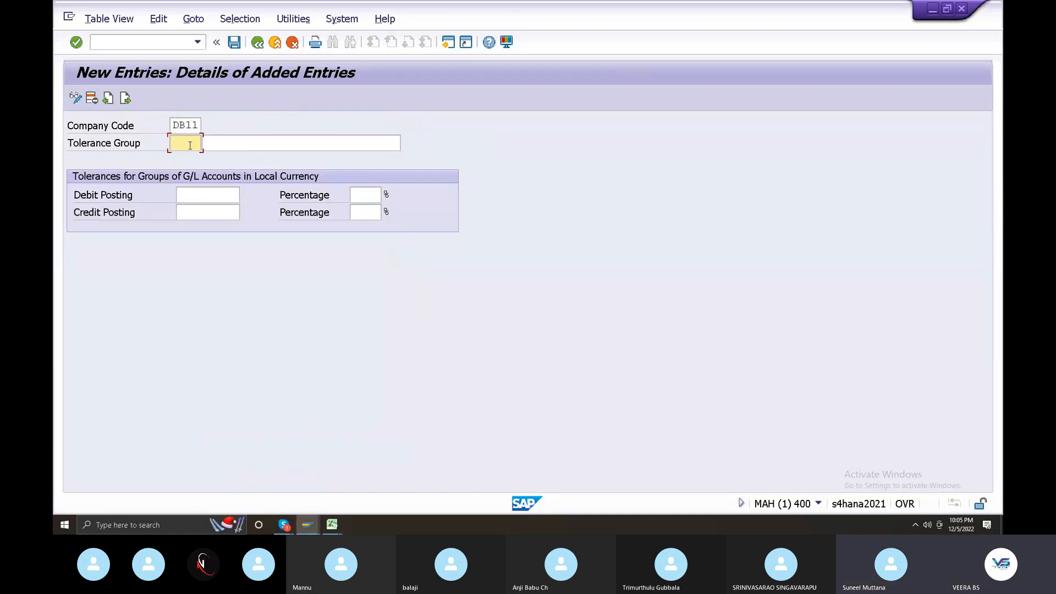
pyautogui.write('DBT')
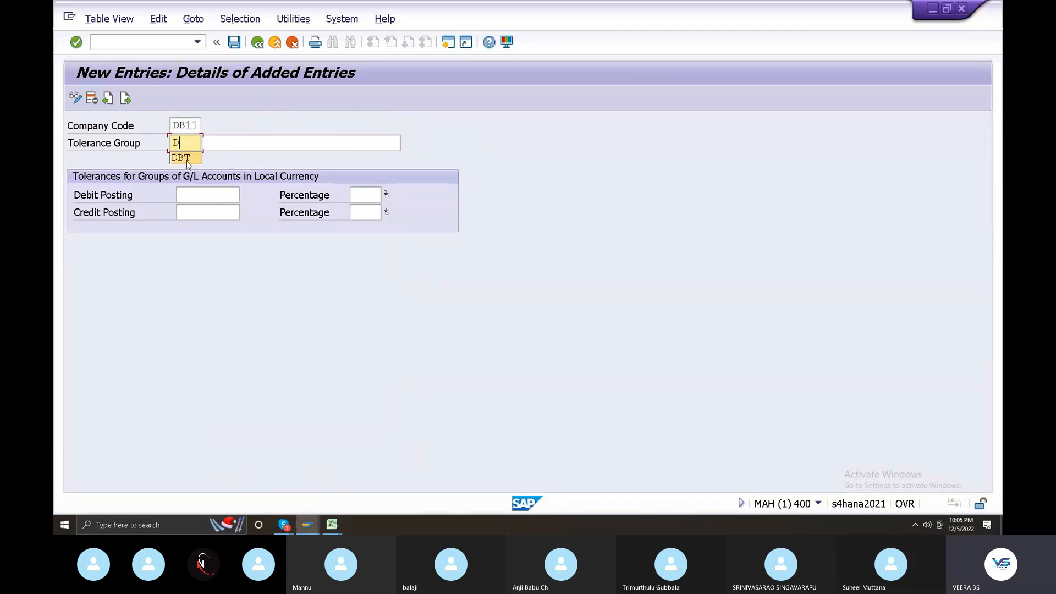
pyautogui.moveTo(195, 143); pyautogui.dragTo(55, 126)
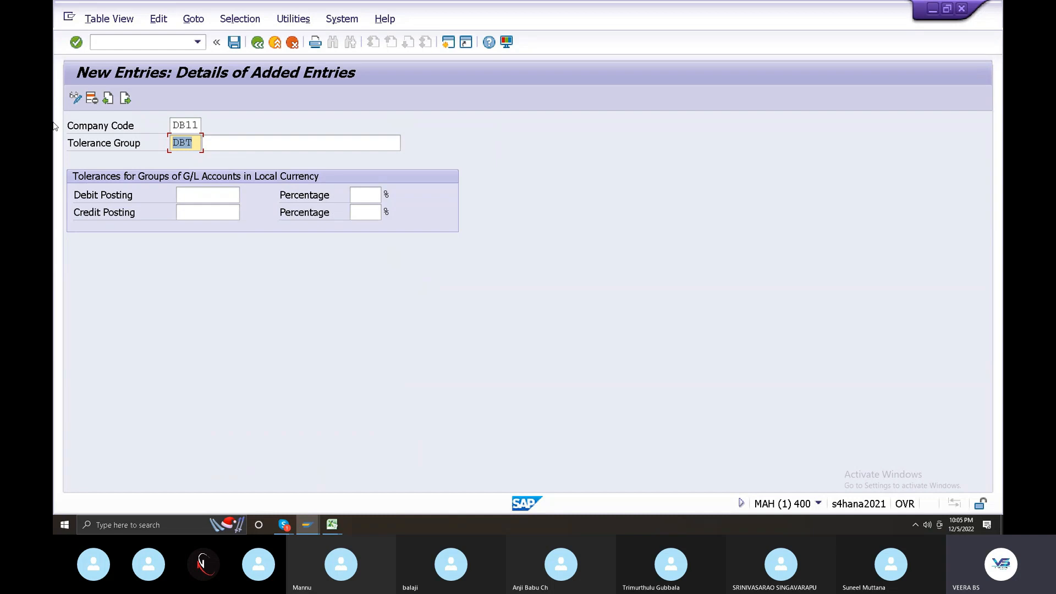
pyautogui.press('BackSpace')
pyautogui.click(238, 140)
pyautogui.write('D')
pyautogui.click(236, 157)
# Set both the debit and credit posting tolerances to 10.000 INR and save the new entry
pyautogui.click(211, 197)
pyautogui.write('100')
pyautogui.click(213, 214)
pyautogui.write('100')
pyautogui.hotkey('ctrl', 's')
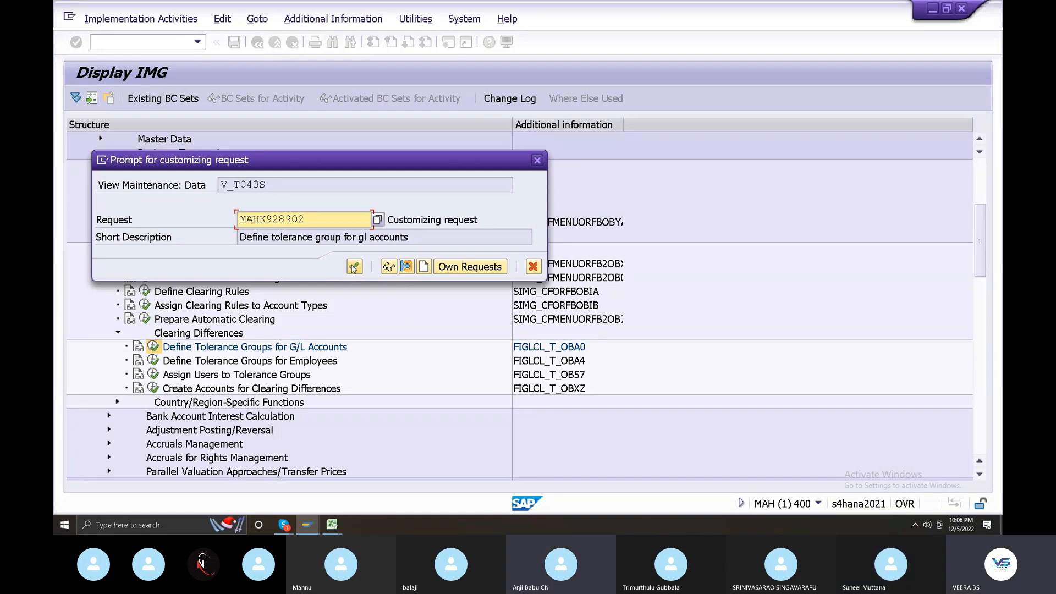
# Check the request number for the tolerance group in the Excel tracking sheet and switch back to SAP
pyautogui.click(333, 524)
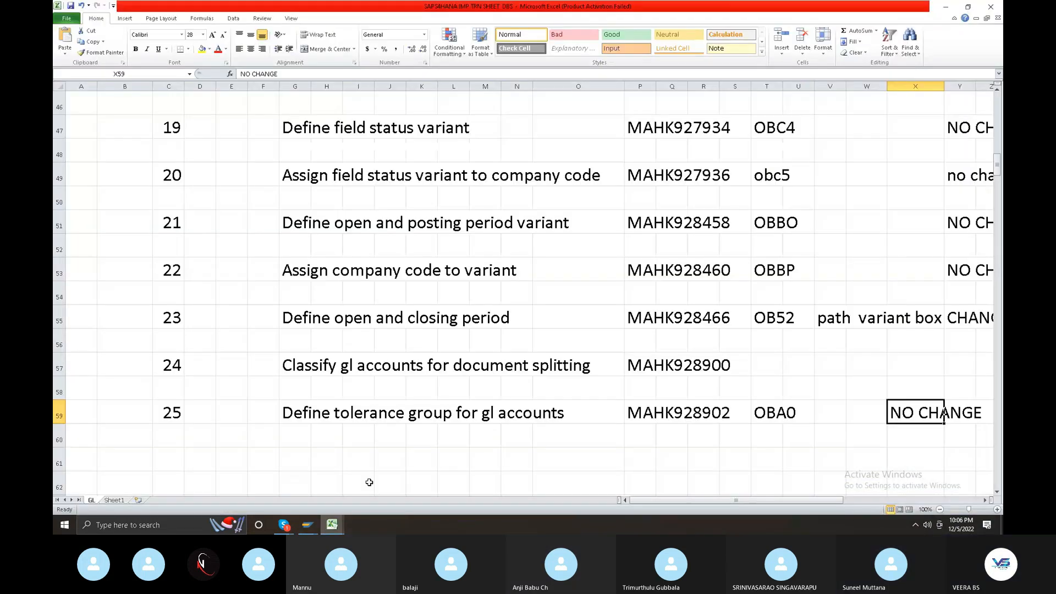
pyautogui.click(308, 520)
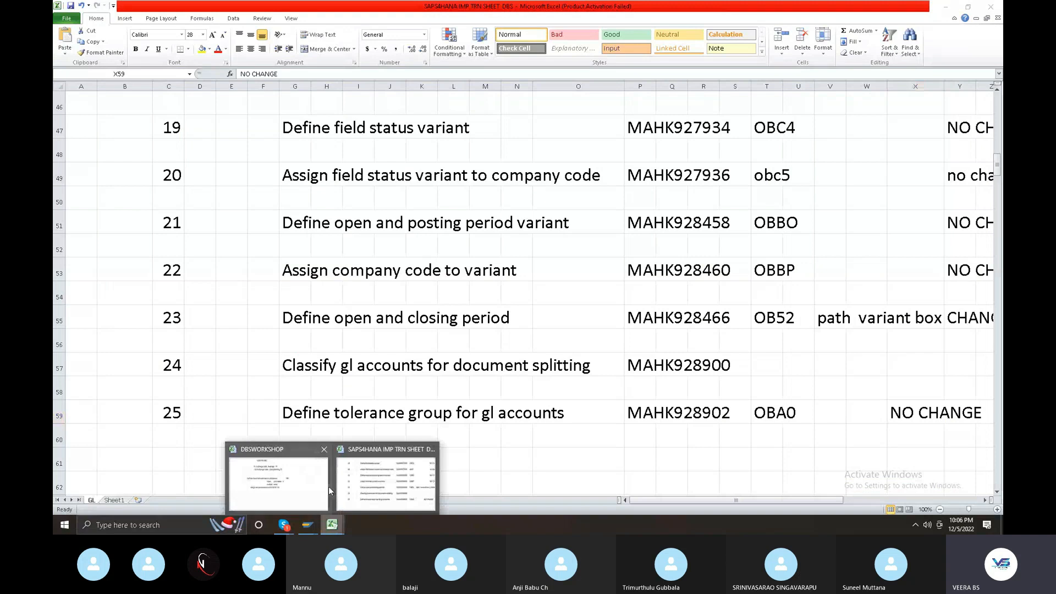
pyautogui.click(330, 481)
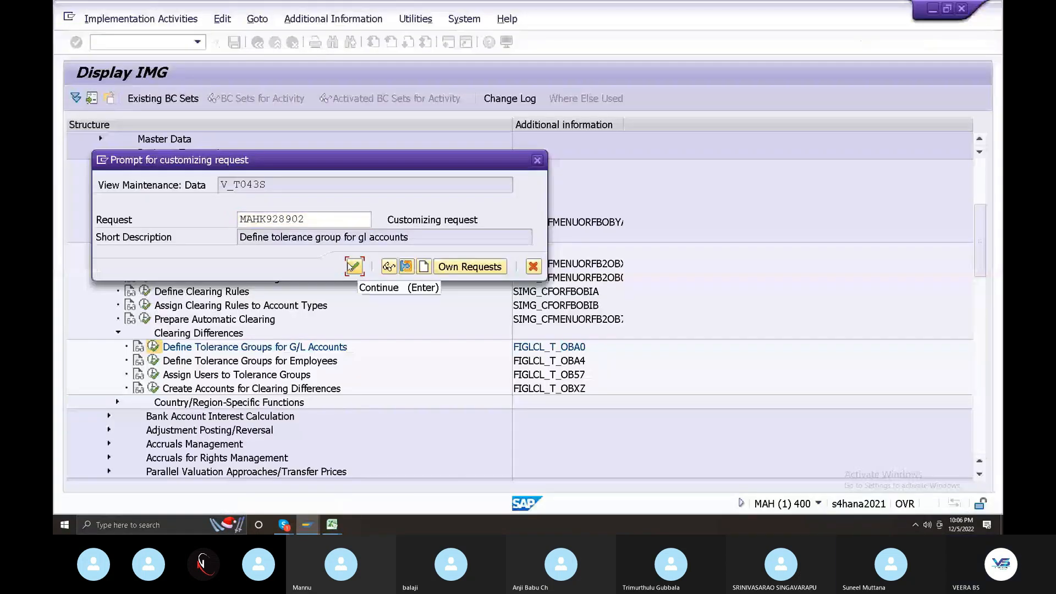
# Assign the entry to customizing request MAHK928902 and return to the list of G/L tolerance groups at the DB11 rows
pyautogui.click(353, 266)
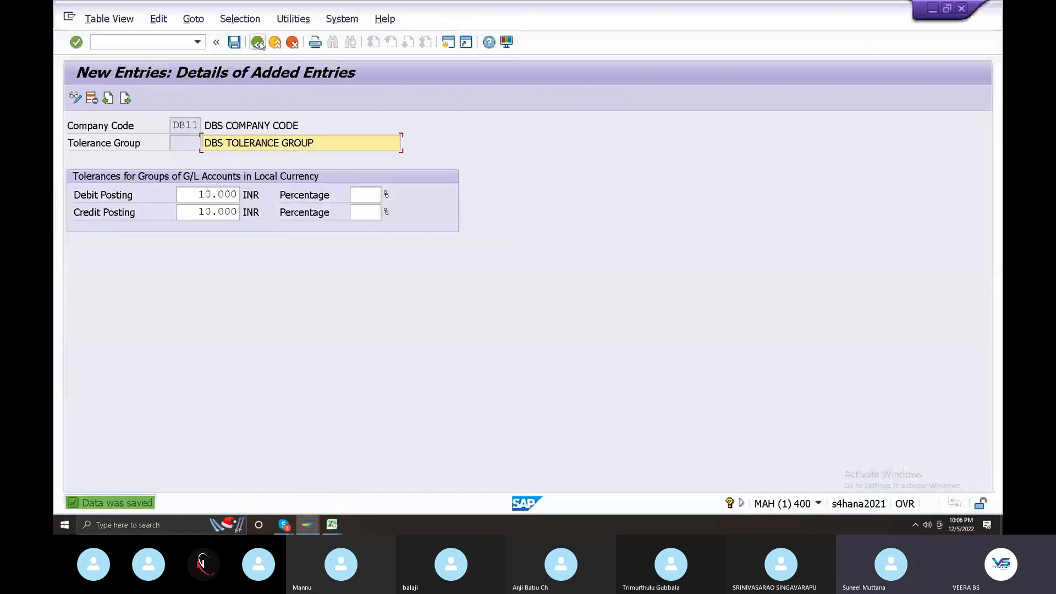
pyautogui.click(257, 42)
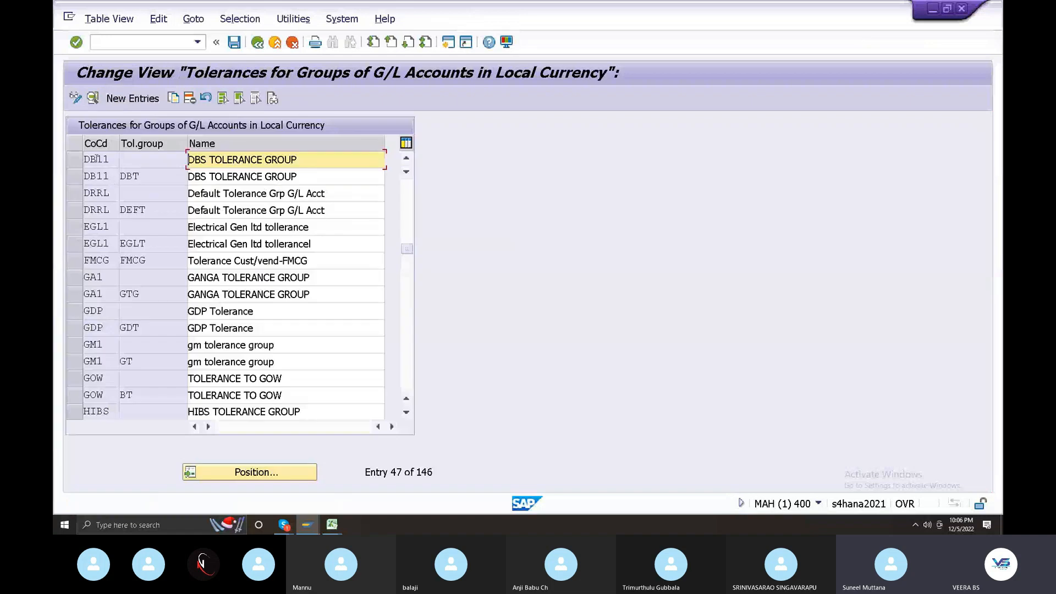
pyautogui.click(133, 159)
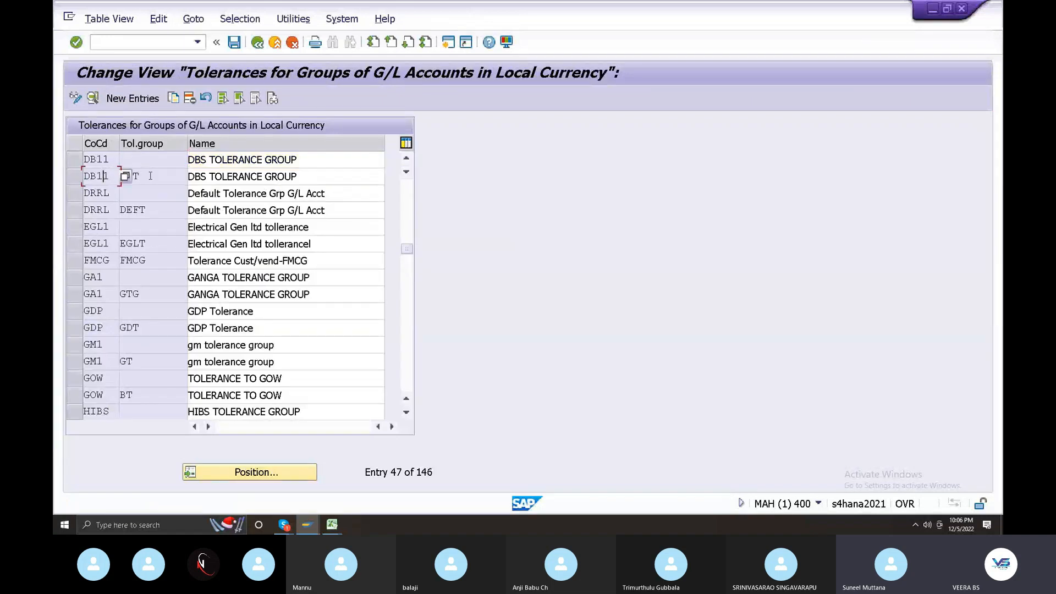